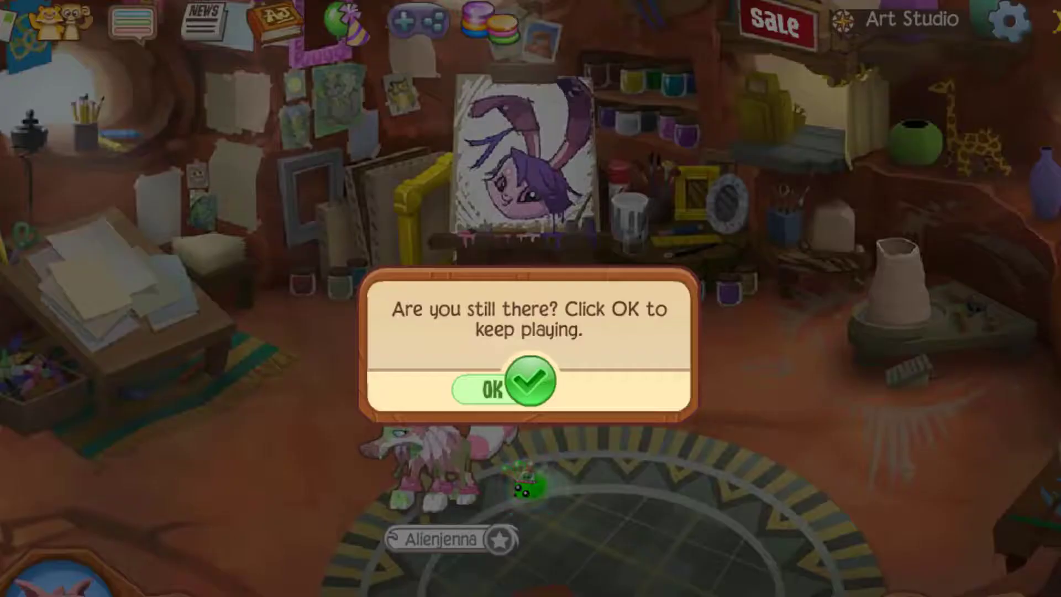
Step: Dismiss the inactivity prompt and walk the avatar around the Art Studio
click(558, 394)
click(749, 483)
click(793, 519)
click(629, 442)
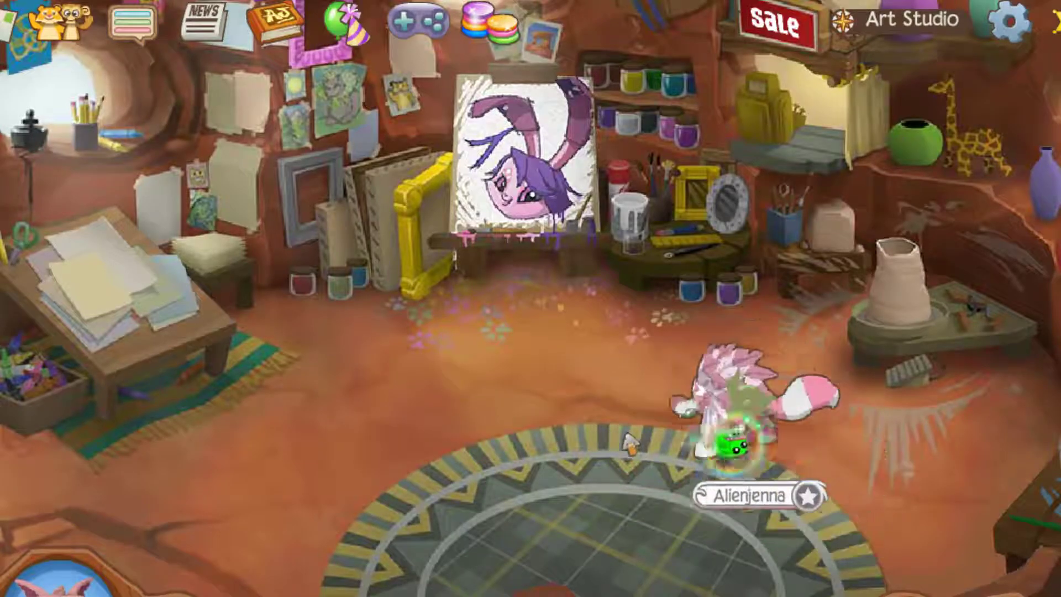
key(Down)
key(Left)
key(Up)
key(Right)
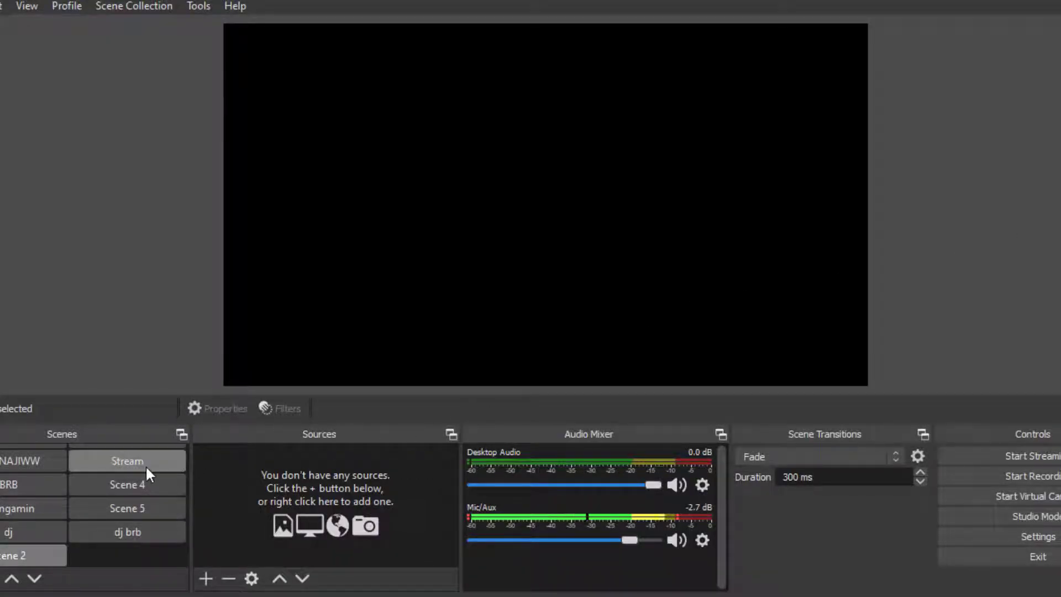
Step: Switch to OBS Studio
scroll(145, 466, up, 1)
scroll(145, 465, down, 1)
click(0, 579)
click(772, 247)
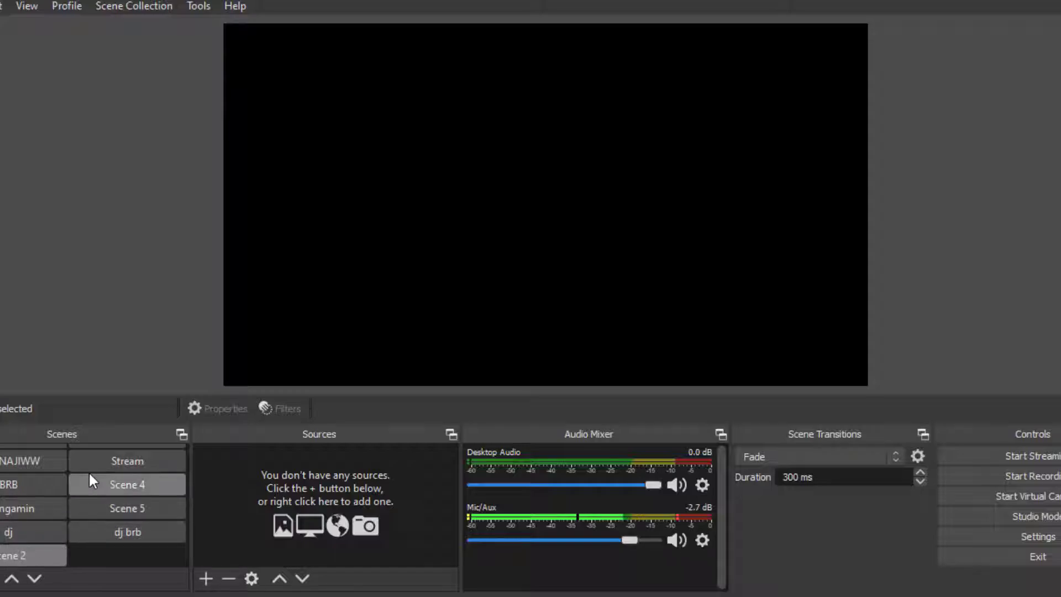
Step: Browse through the existing scenes to preview each scene's layout and sources
scroll(88, 471, up, 1)
scroll(91, 486, down, 1)
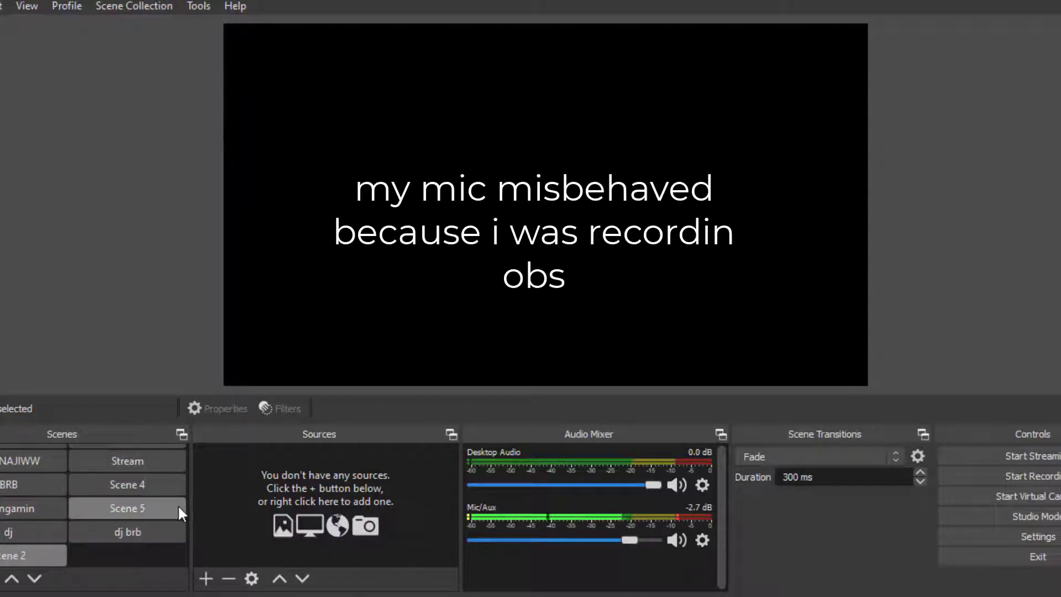
scroll(112, 493, up, 1)
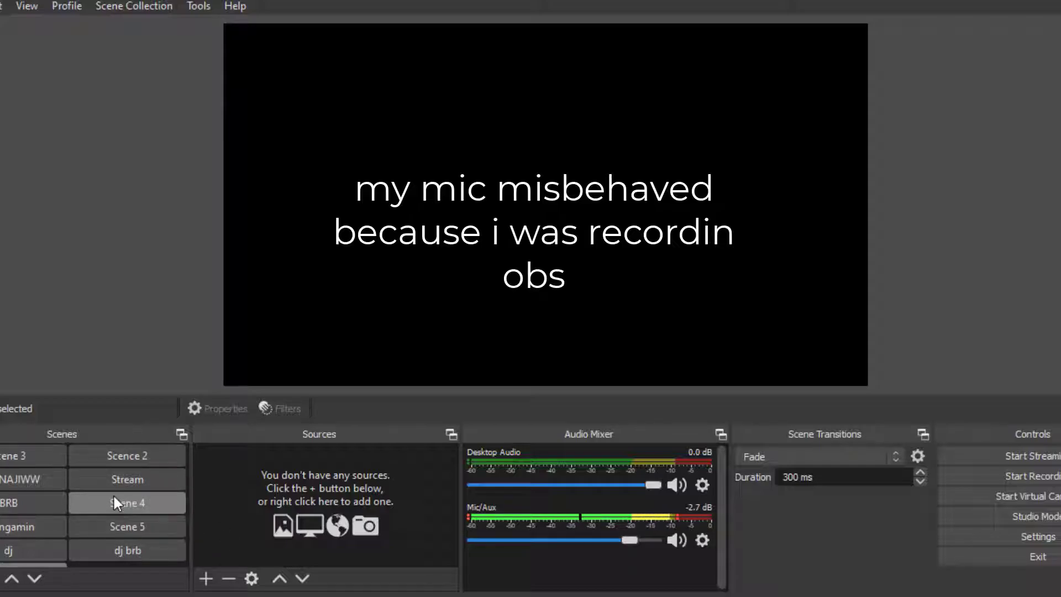
click(3, 451)
click(127, 459)
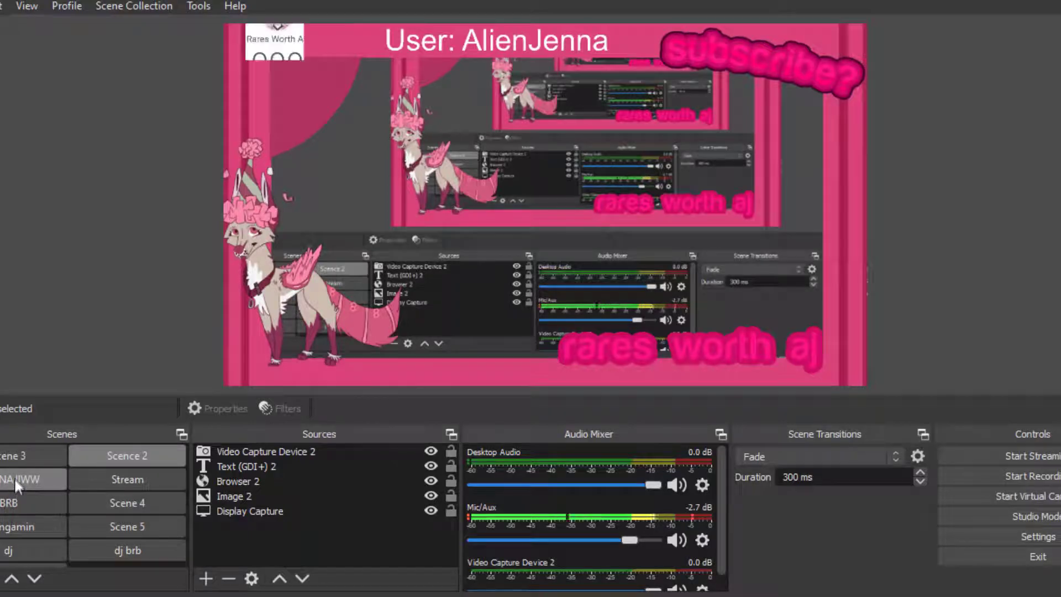
click(15, 474)
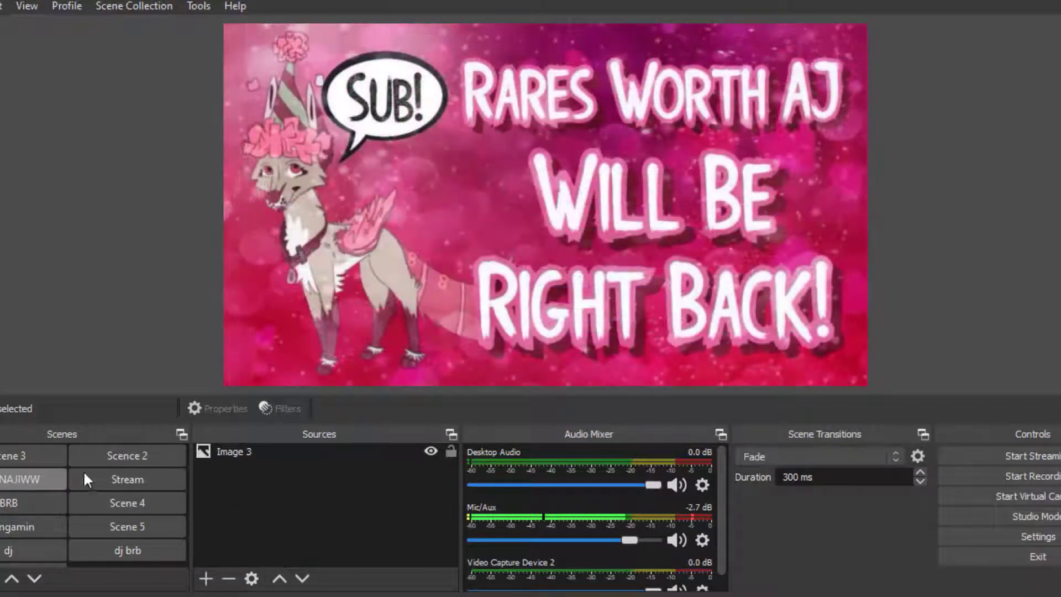
click(121, 479)
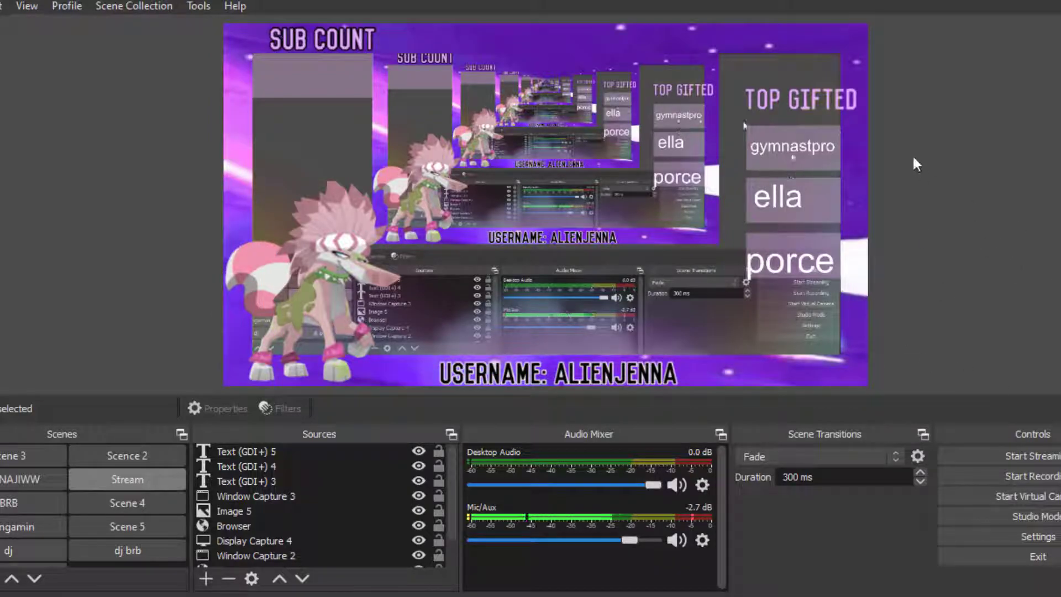
click(4, 502)
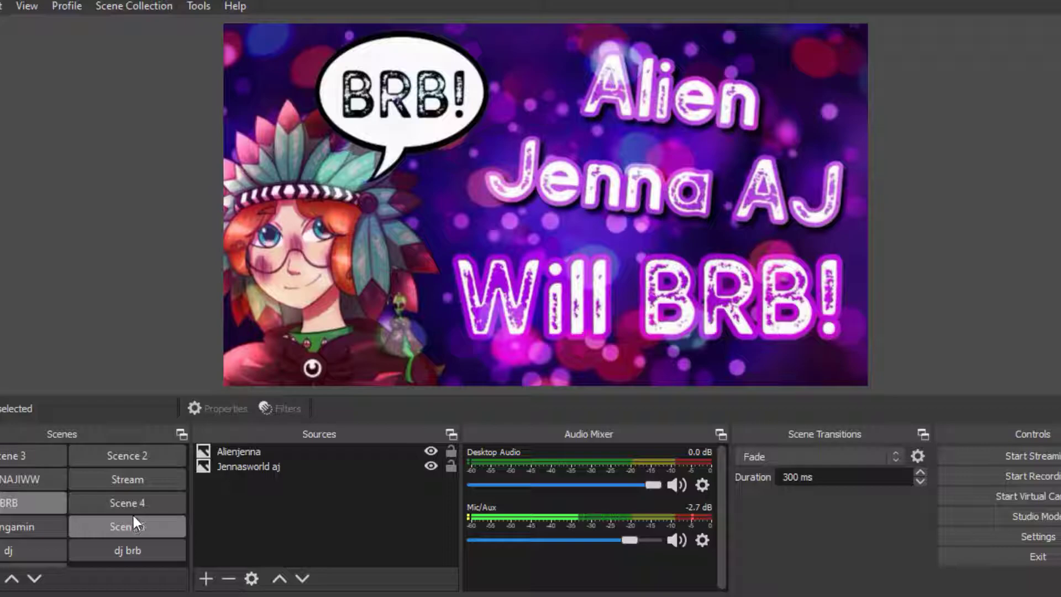
click(116, 503)
click(46, 522)
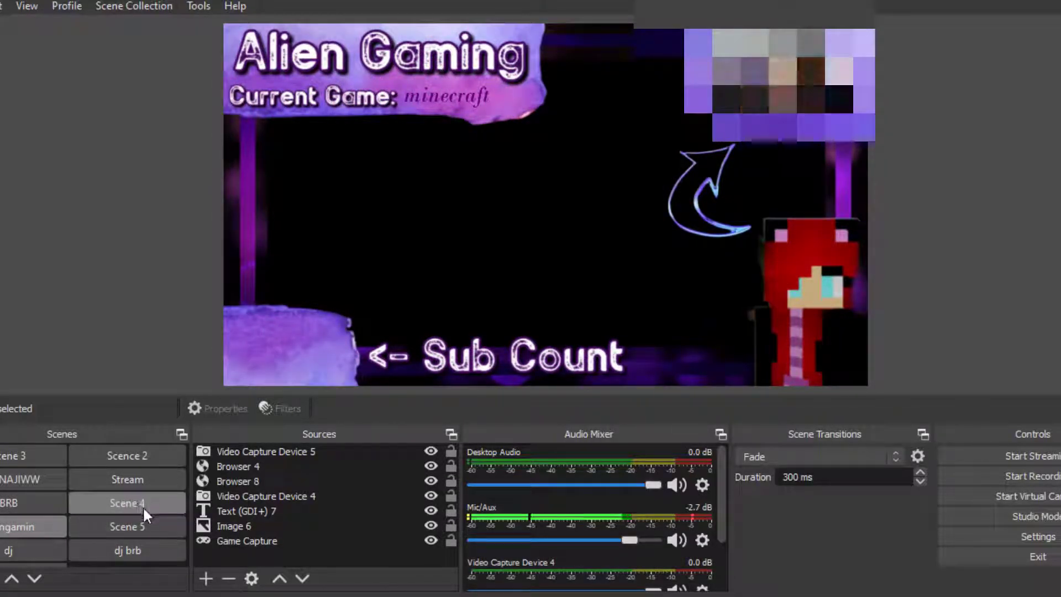
click(141, 525)
scroll(140, 528, down, 1)
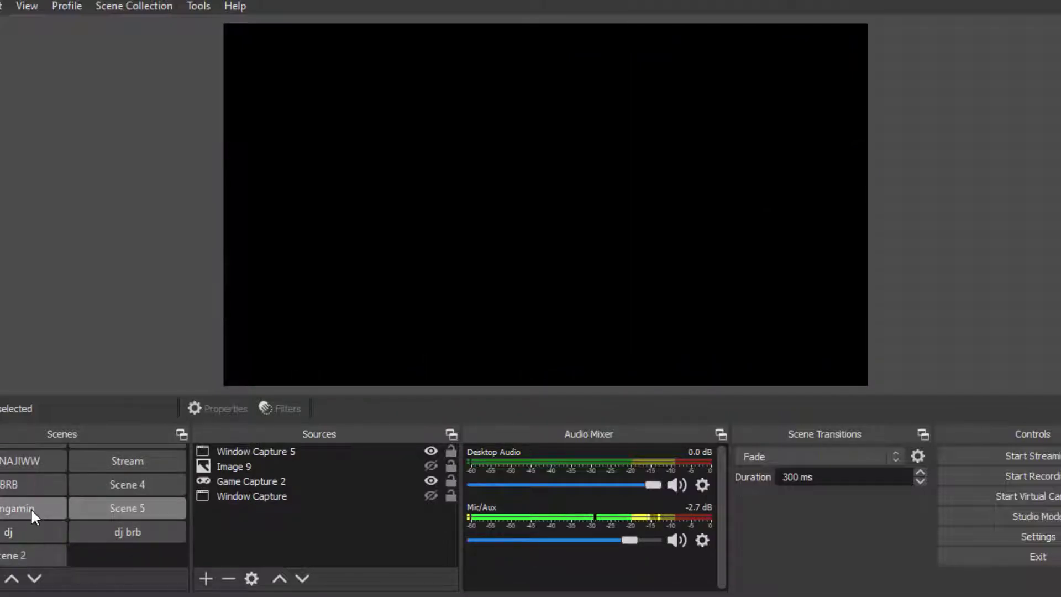
click(39, 525)
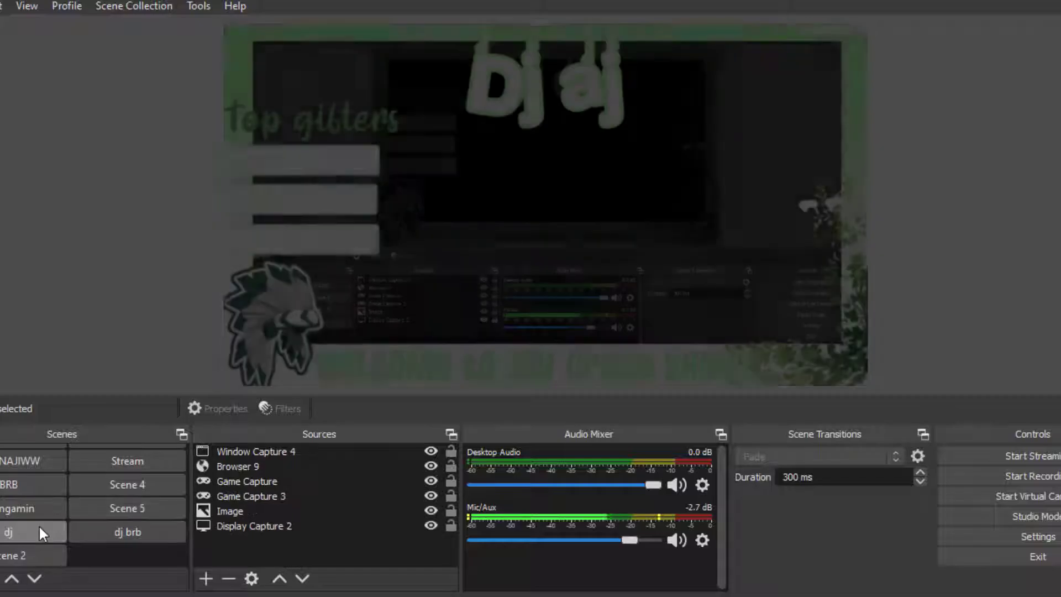
click(137, 532)
click(58, 529)
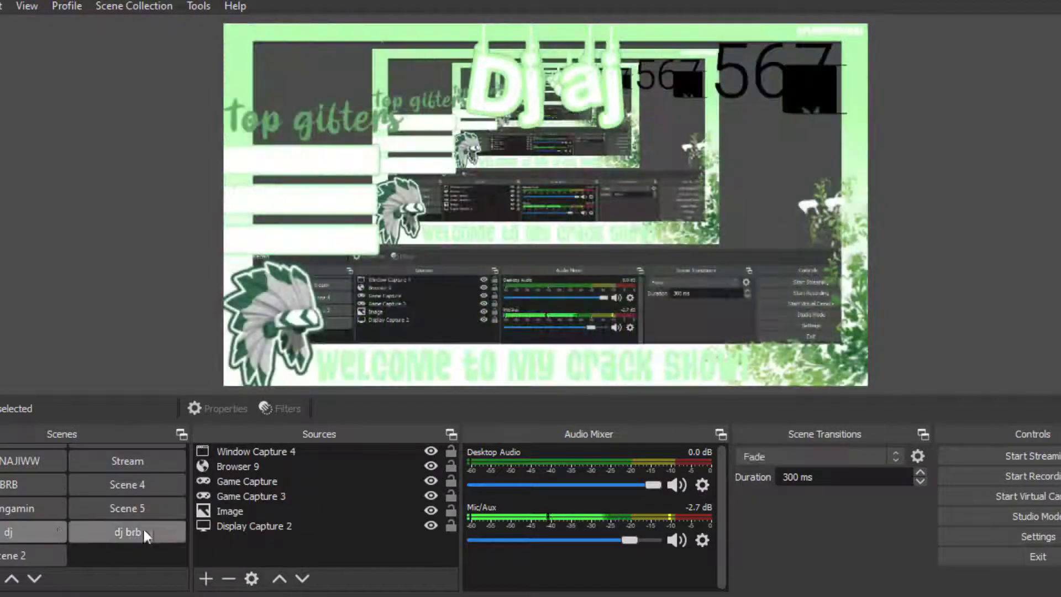
Step: Select Scene 2 and add a Window Capture source of the Animal Jam game window
click(42, 552)
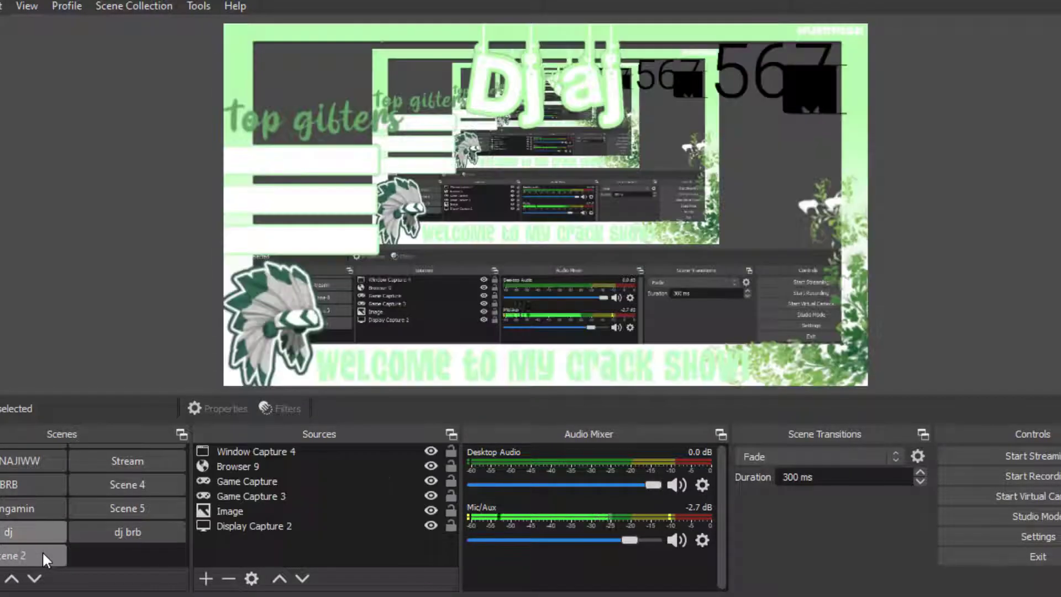
click(206, 578)
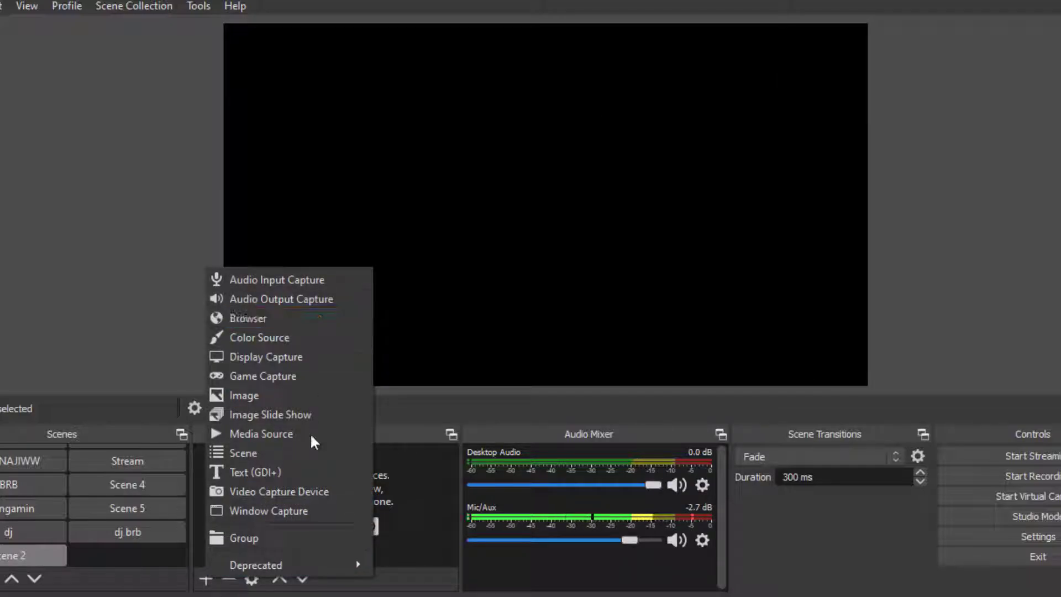
click(297, 505)
click(594, 418)
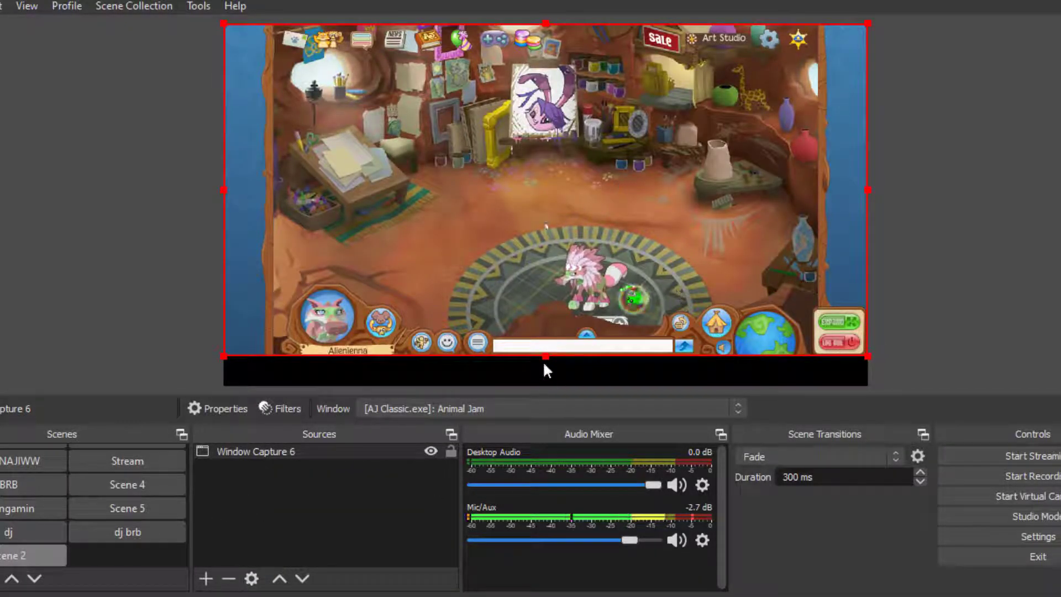
Step: Stretch the game window capture to fill the canvas height and extend it past the left edge
drag(547, 358, 551, 380)
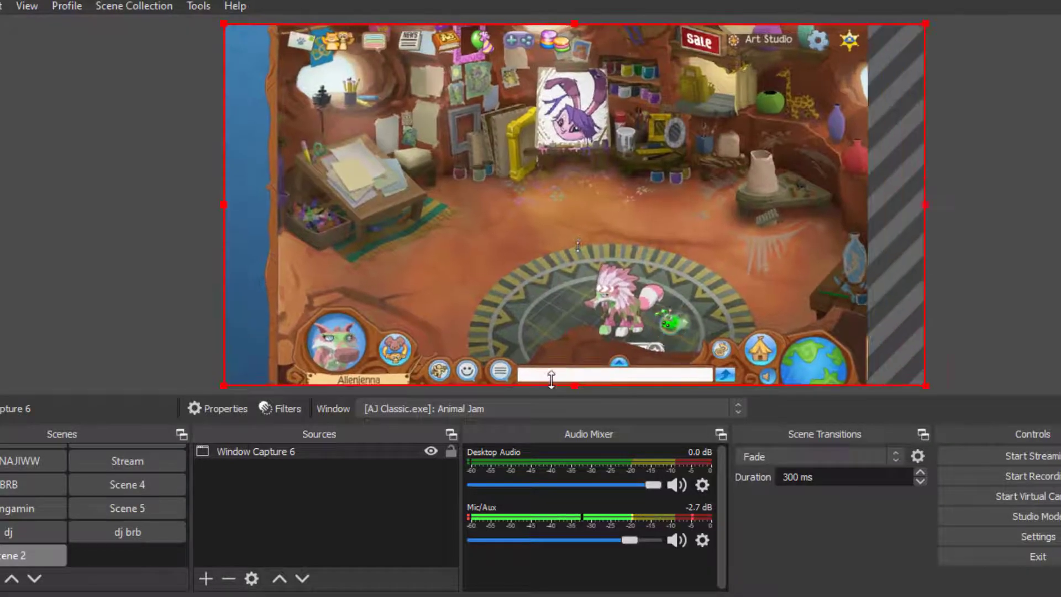
drag(226, 205, 166, 209)
drag(612, 181, 612, 175)
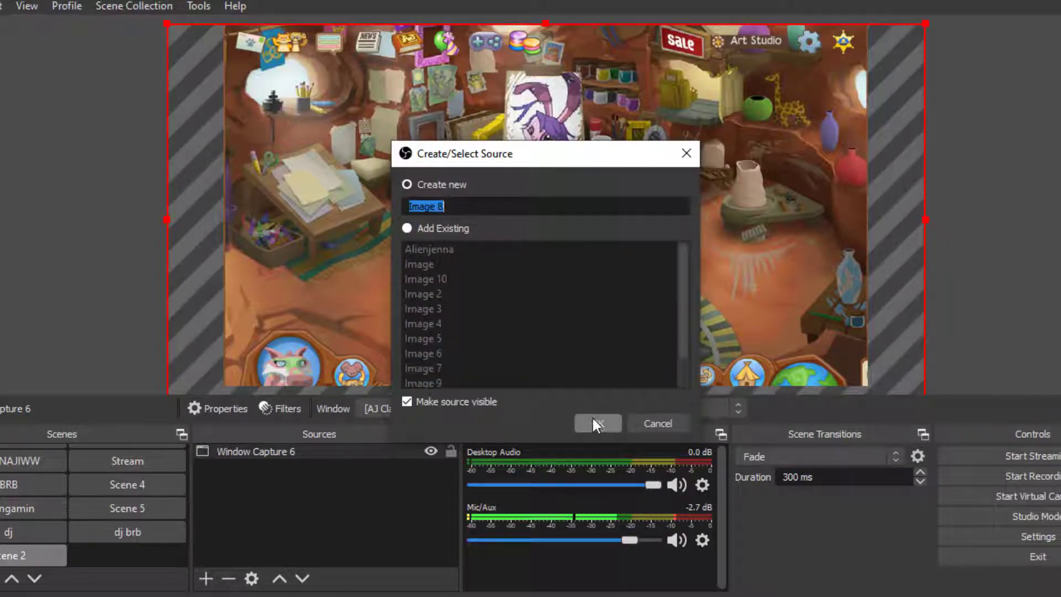
Step: Create a new Image source named border
text(boro)
text(er)
click(596, 423)
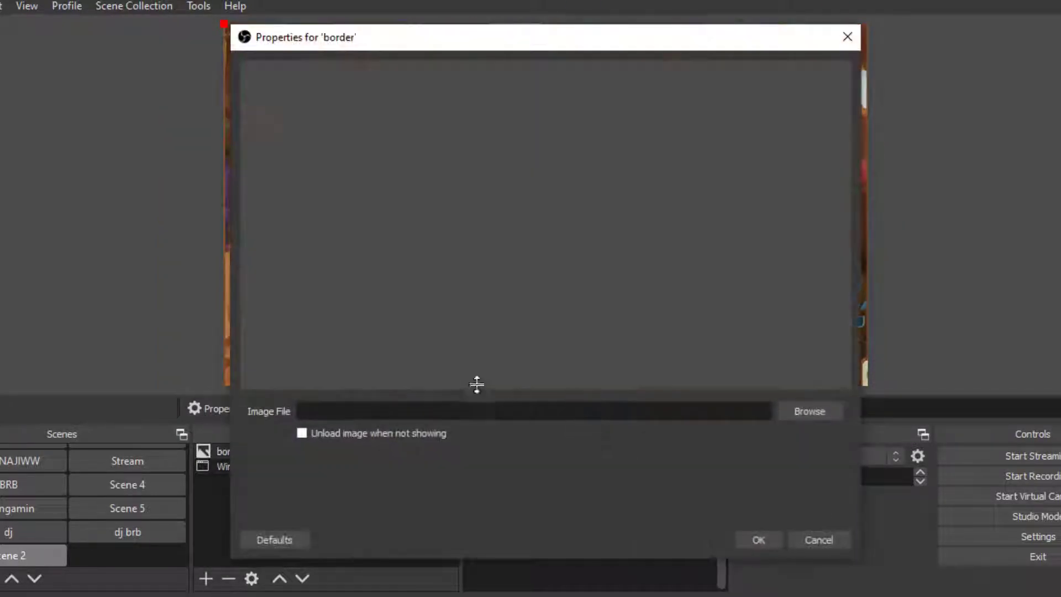
Step: Set the border source's image file to Alien_Jenna_AJ_Stream_Border_1.png and confirm
click(811, 412)
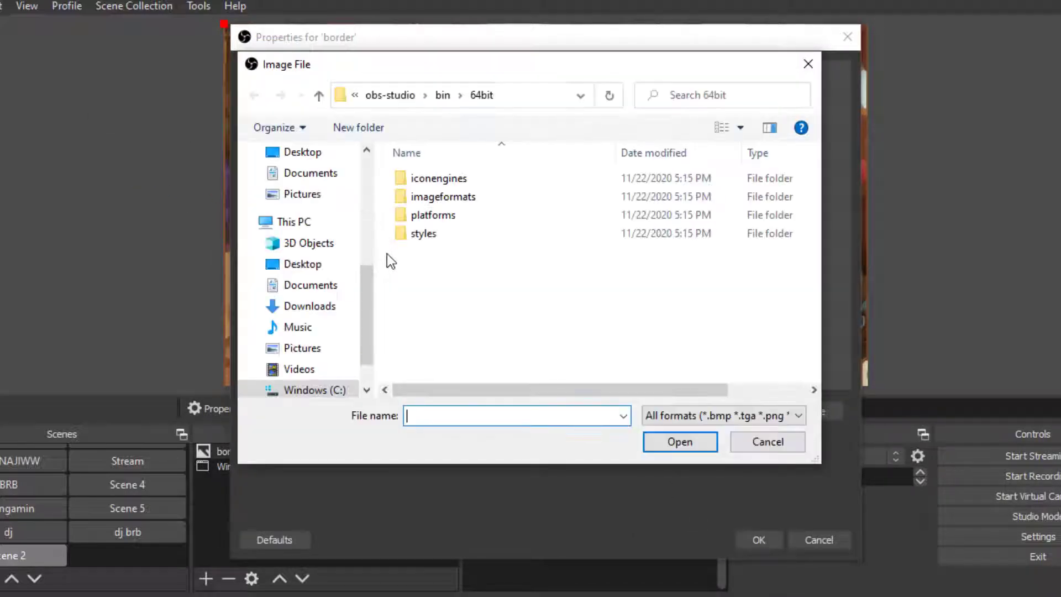
scroll(315, 218, up, 5)
click(304, 165)
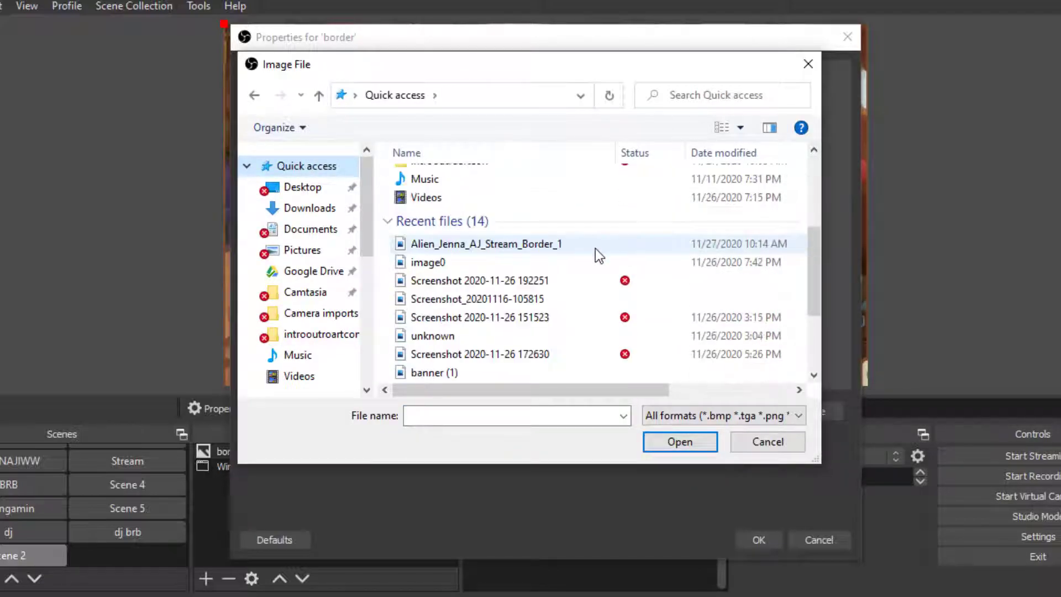
click(550, 244)
click(700, 444)
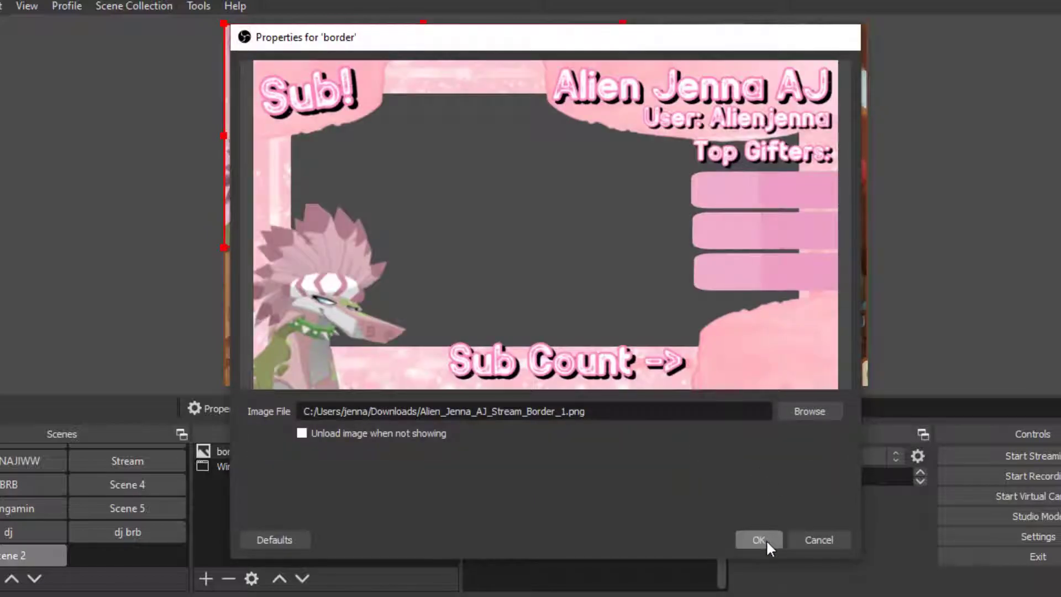
click(766, 540)
Step: Resize the border image to fill the whole canvas
drag(623, 247, 868, 387)
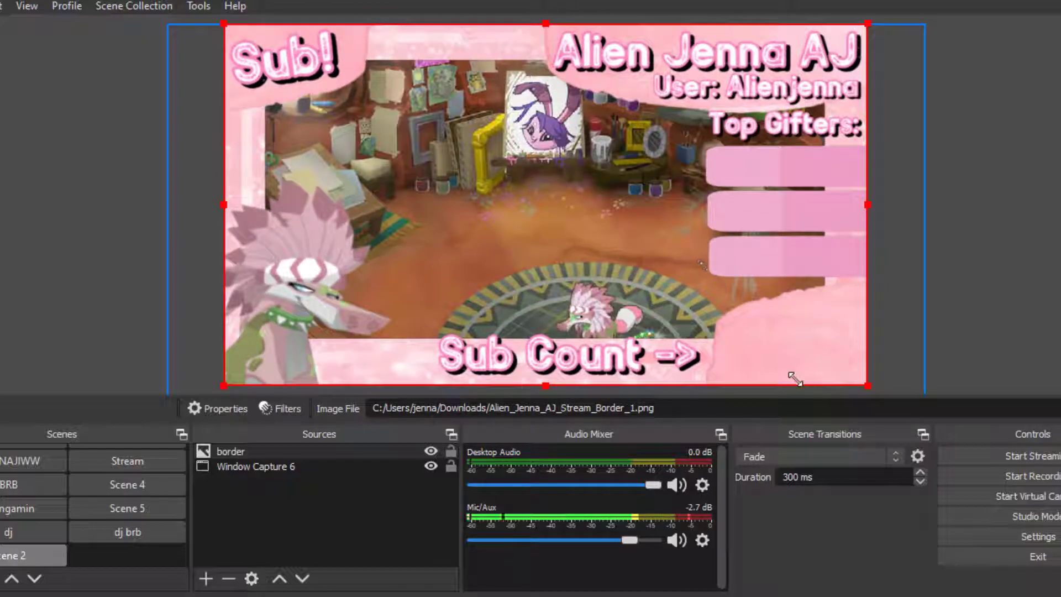
click(1006, 217)
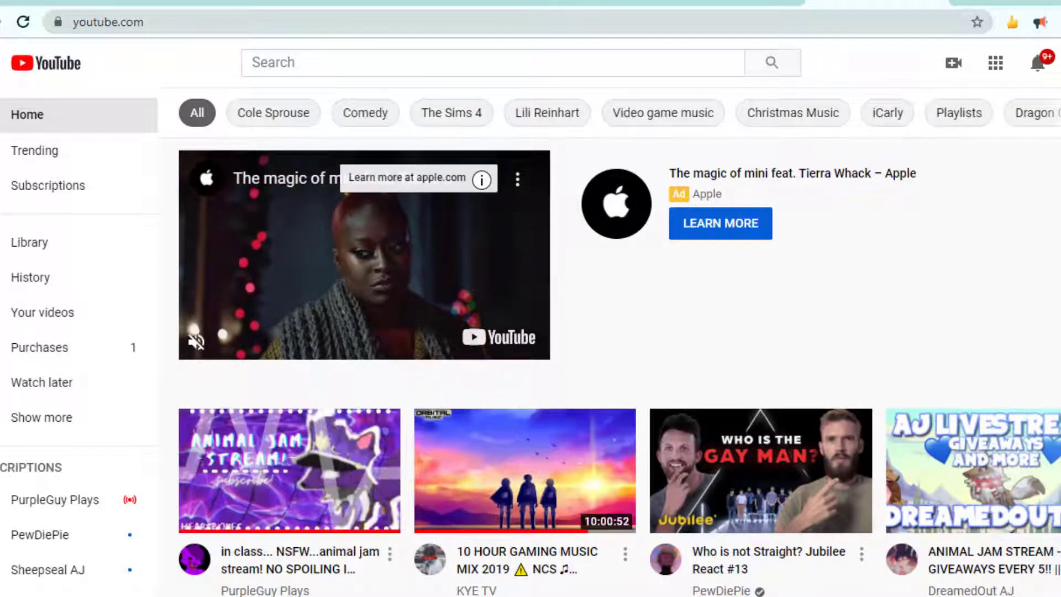
Step: Open YouTube Studio's Live Subscriber Count page and switch it to streamer mode
click(1059, 64)
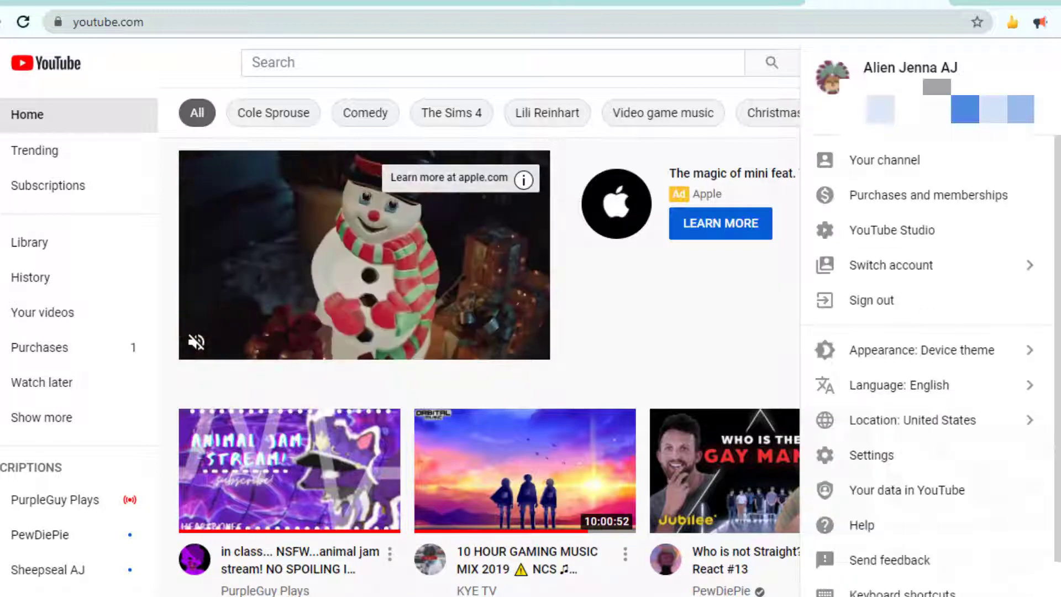
click(951, 248)
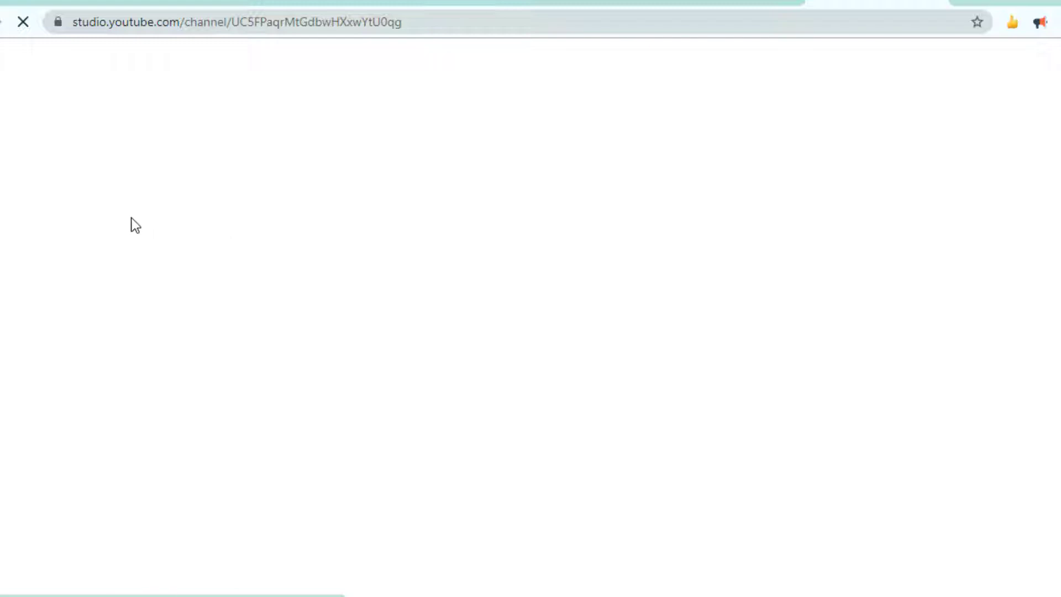
click(99, 339)
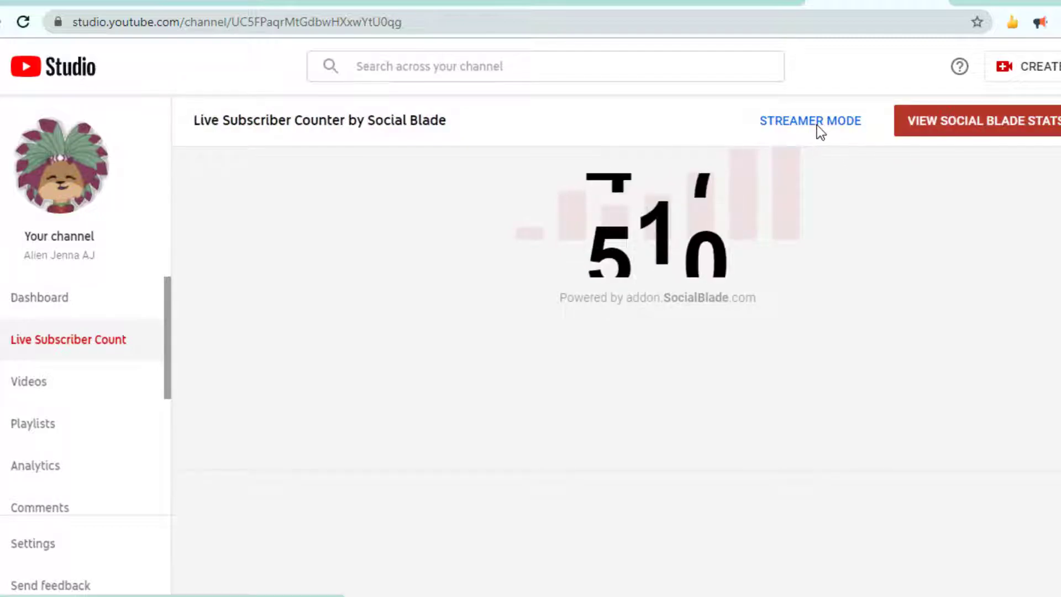
click(816, 126)
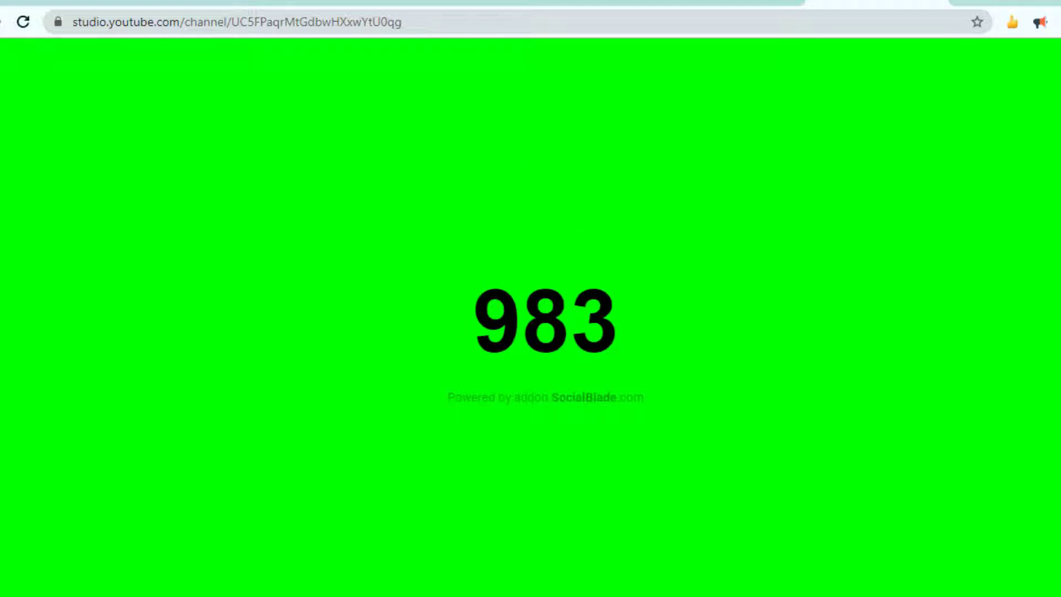
Step: Add the subscriber-count page as a browser source, then remove it from the scene
drag(854, 8, 858, 191)
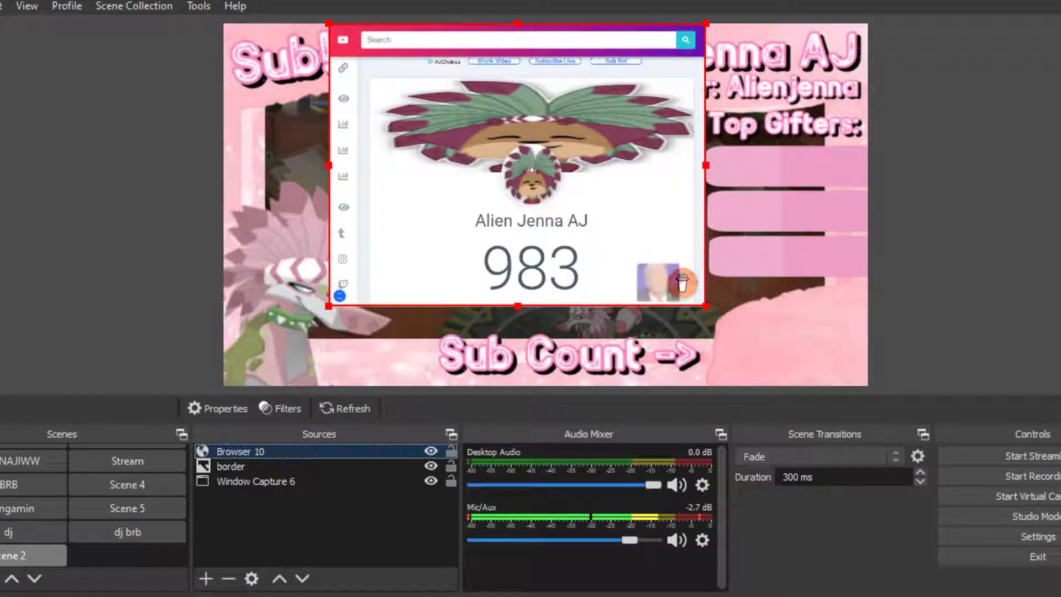
right_click(516, 79)
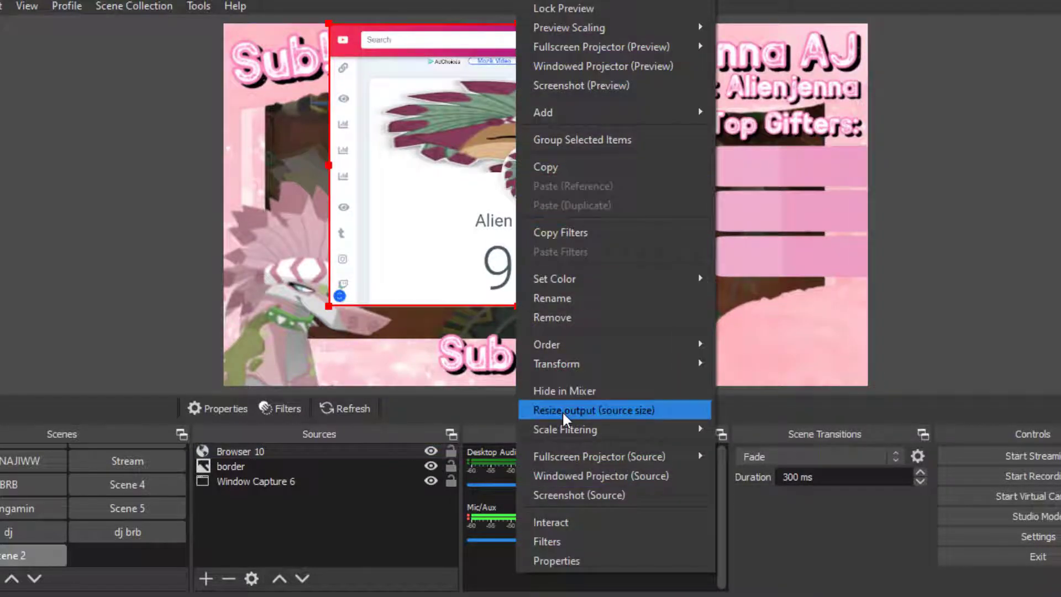
click(594, 319)
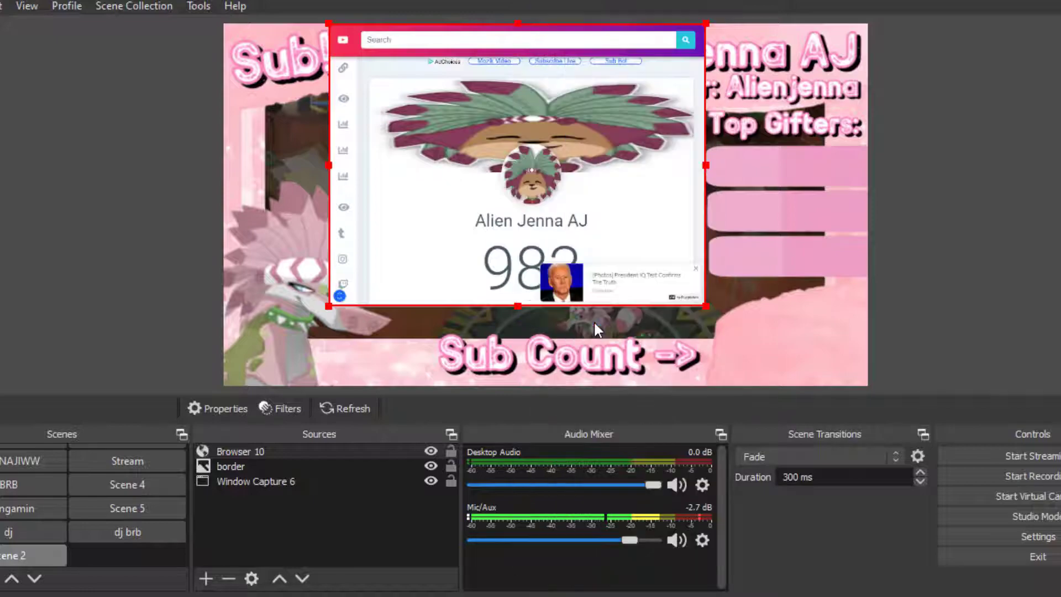
click(598, 325)
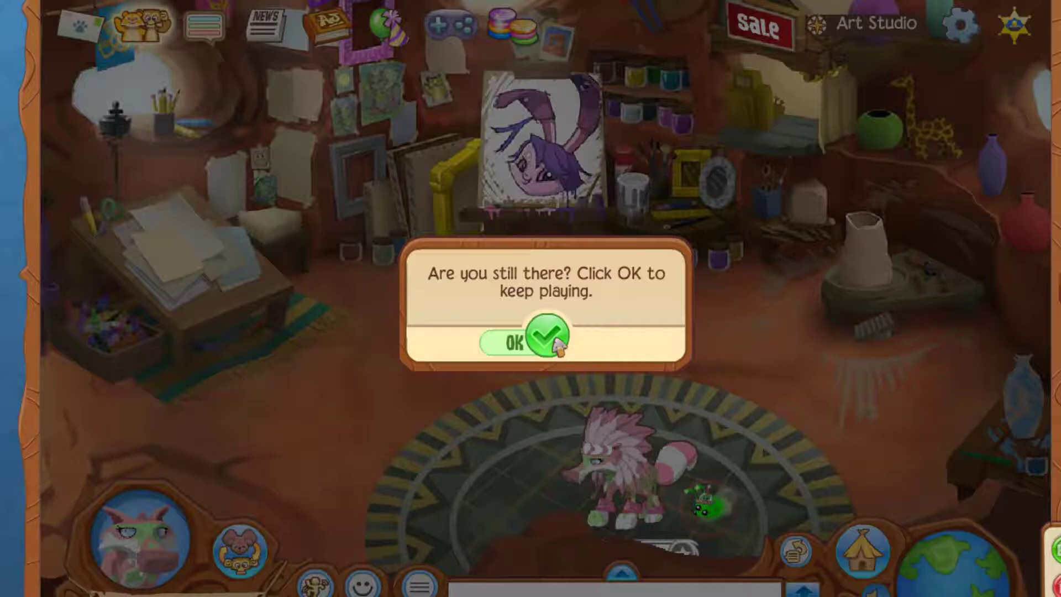
Step: Dismiss the inactivity prompt in the game, move the avatar, and return to OBS
click(556, 343)
key(Left)
key(Right)
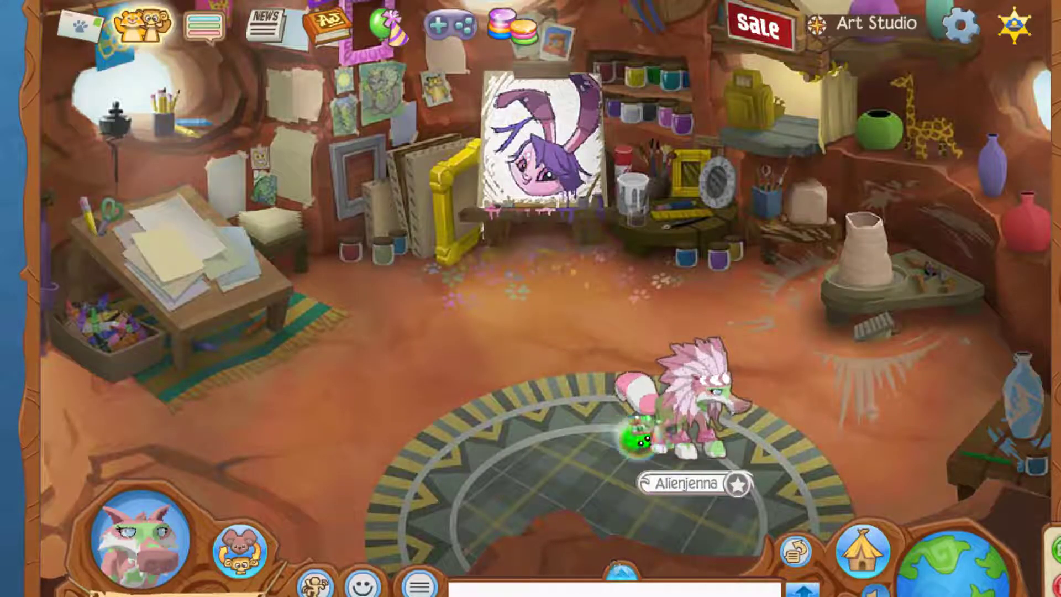
click(761, 596)
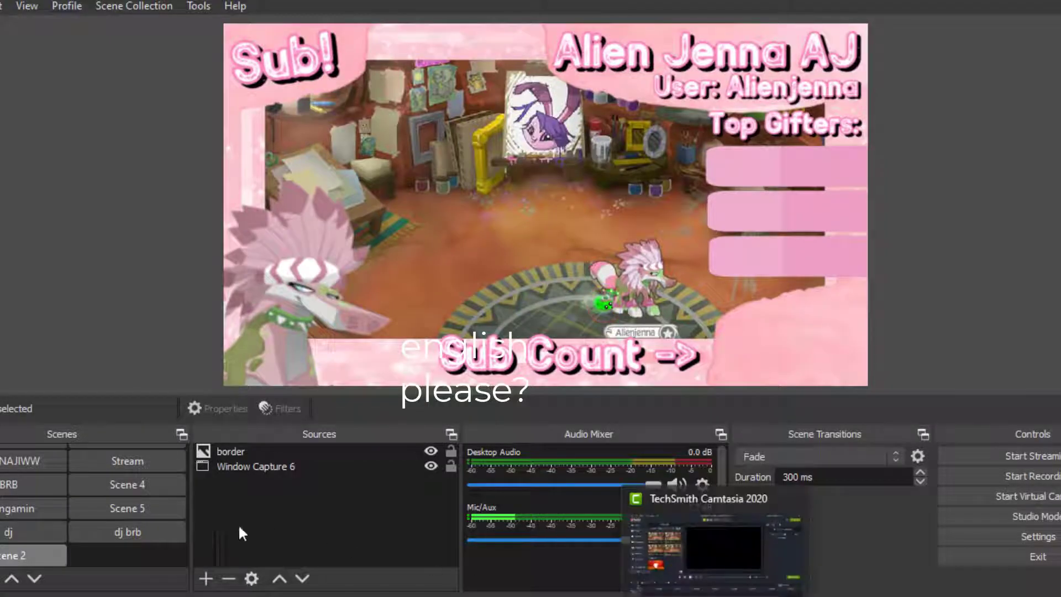
Step: Add a new window capture of the Live Subscriber Count – Social Blade Chrome window
click(206, 579)
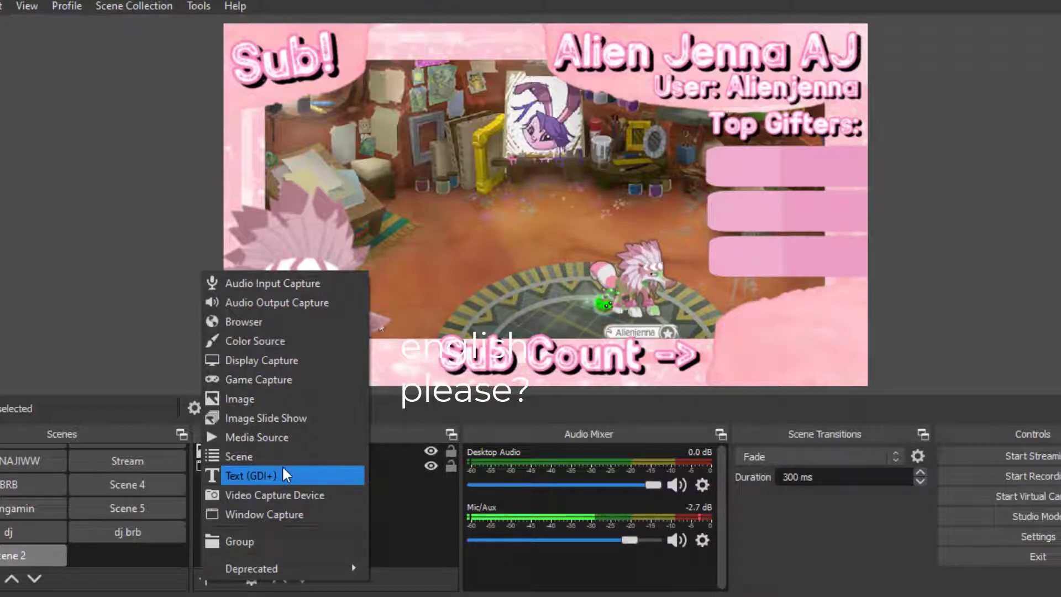
click(286, 516)
click(585, 426)
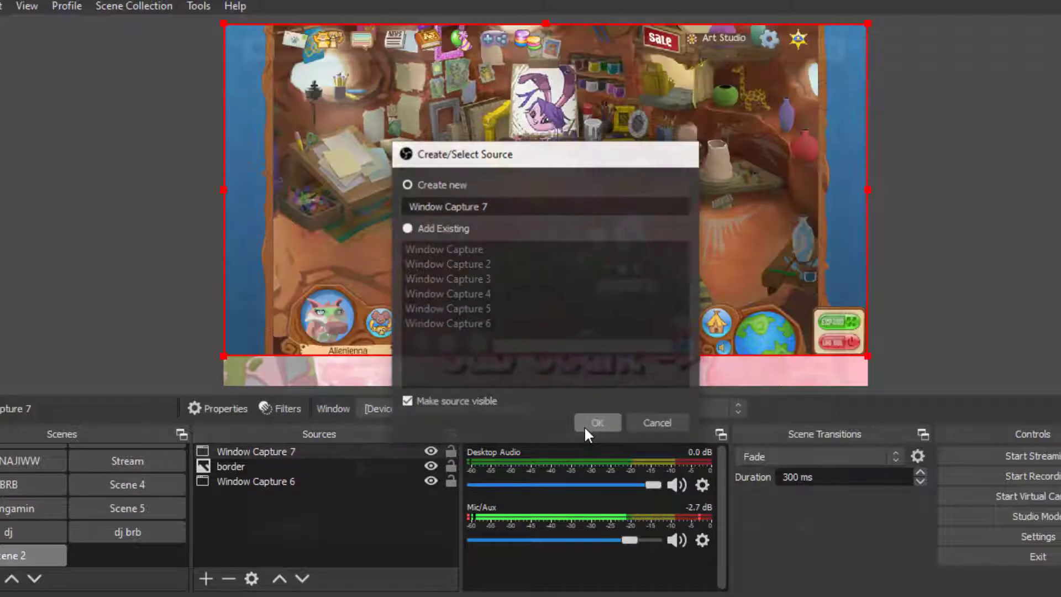
click(632, 411)
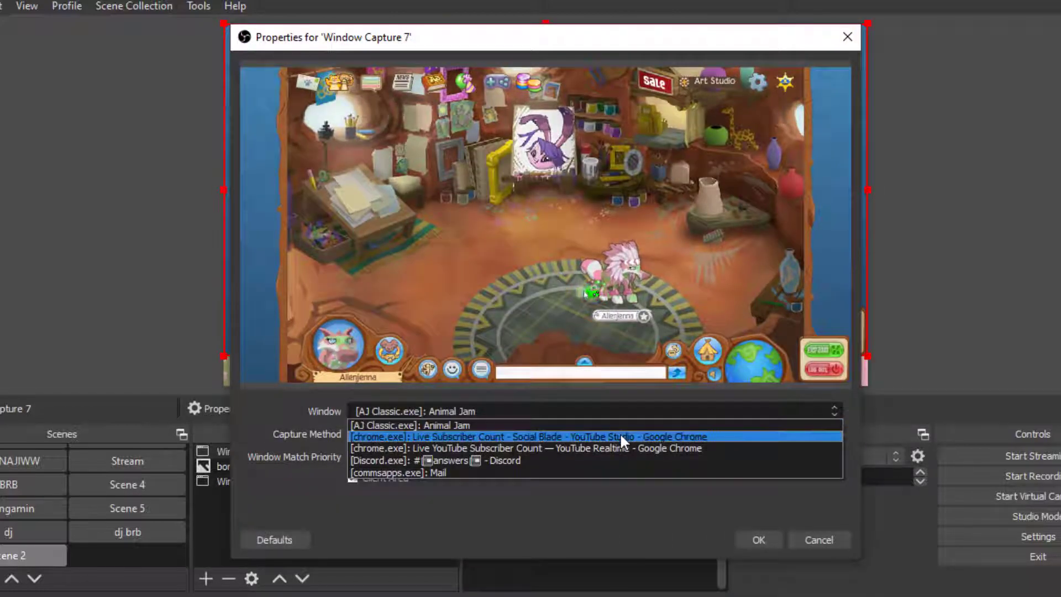
click(619, 437)
click(753, 540)
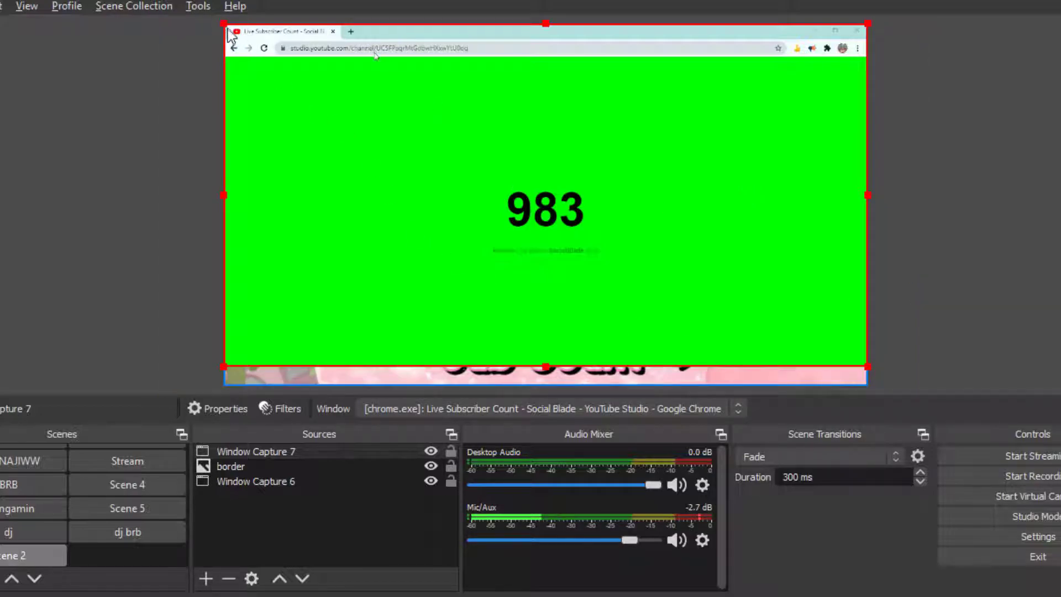
Step: Shrink the subscriber-count capture and move it to the lower-right corner beside the Sub Count arrow
drag(224, 24, 483, 106)
drag(867, 366, 677, 241)
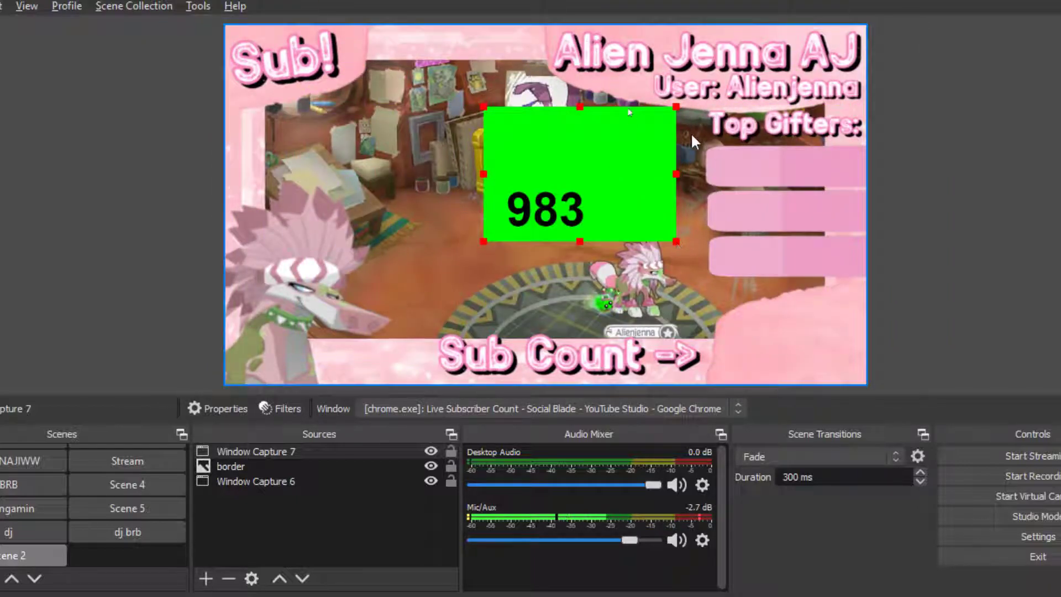
drag(675, 106, 605, 175)
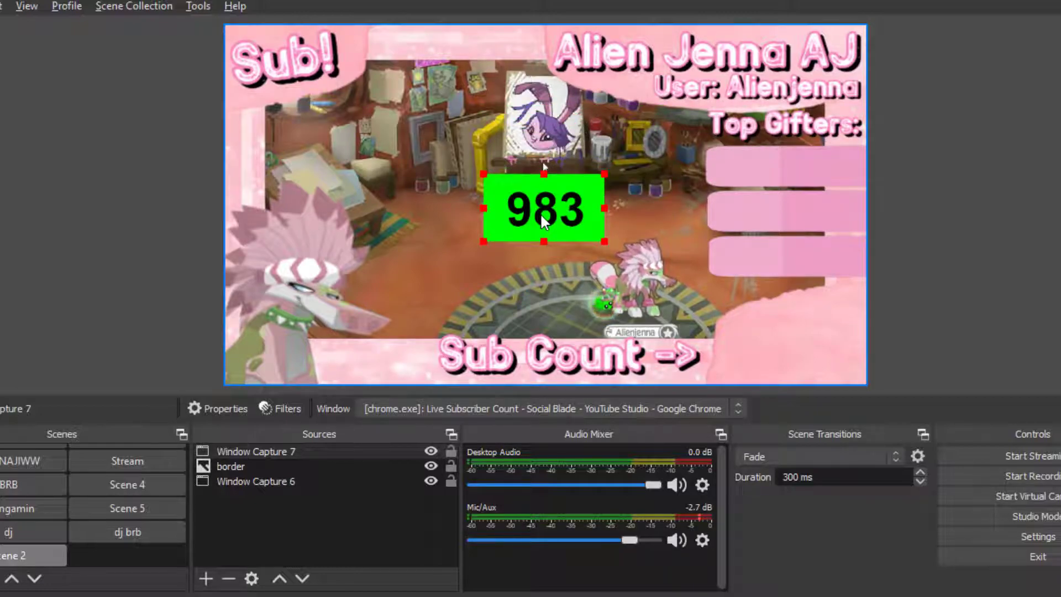
drag(545, 214, 789, 357)
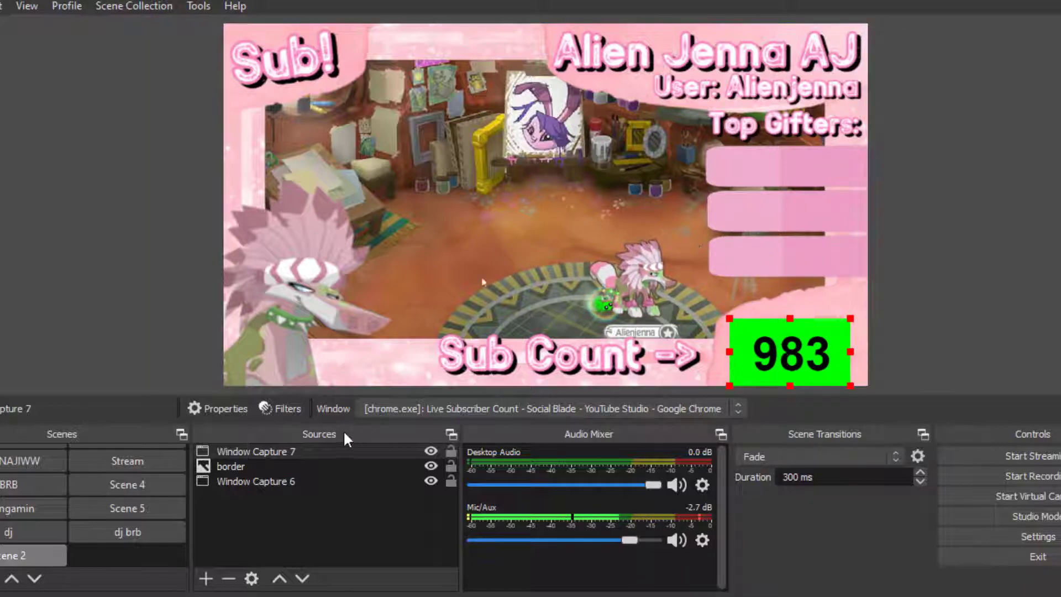
Step: Add a Chroma Key filter to the subscriber-count capture to remove its green background
right_click(334, 454)
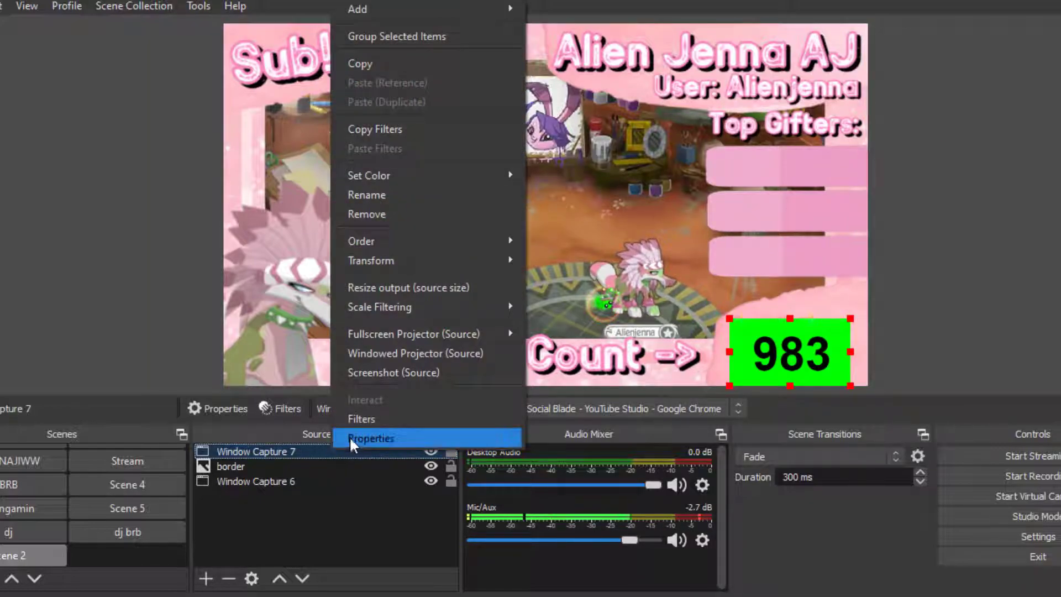
click(354, 419)
drag(544, 0, 567, 0)
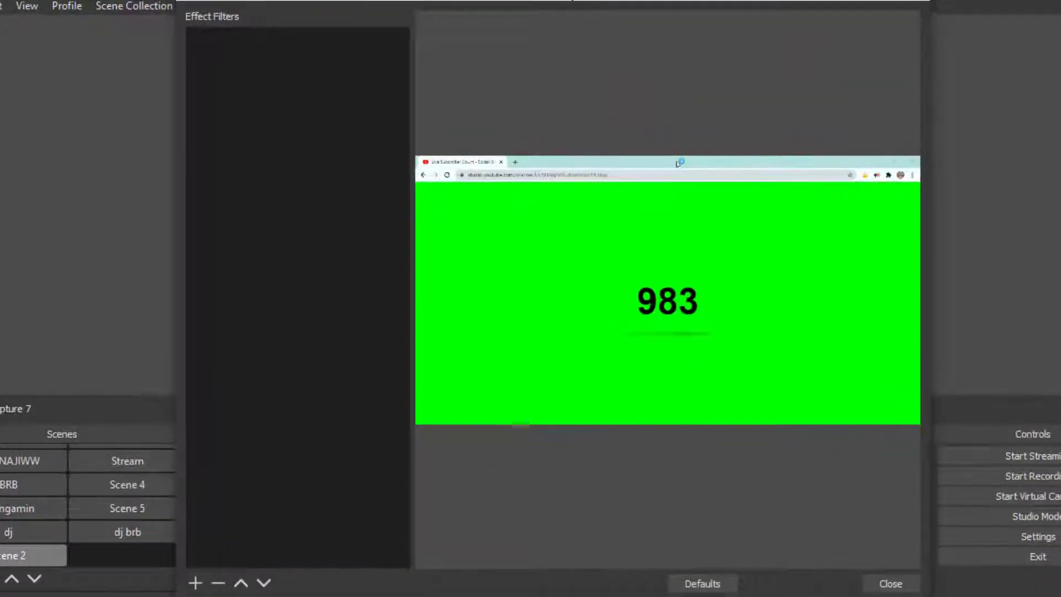
click(194, 587)
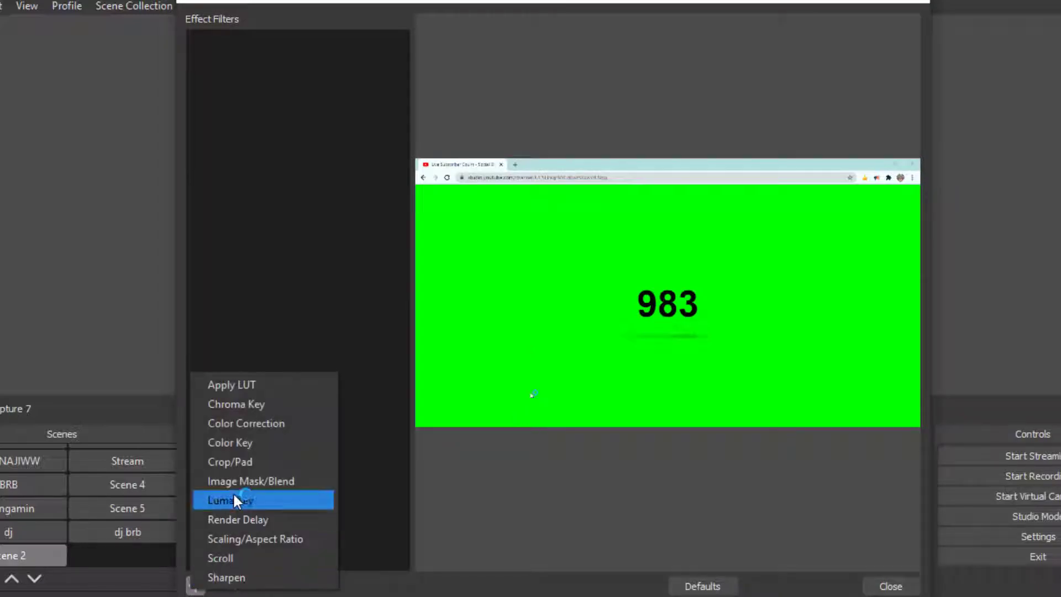
click(243, 405)
click(513, 328)
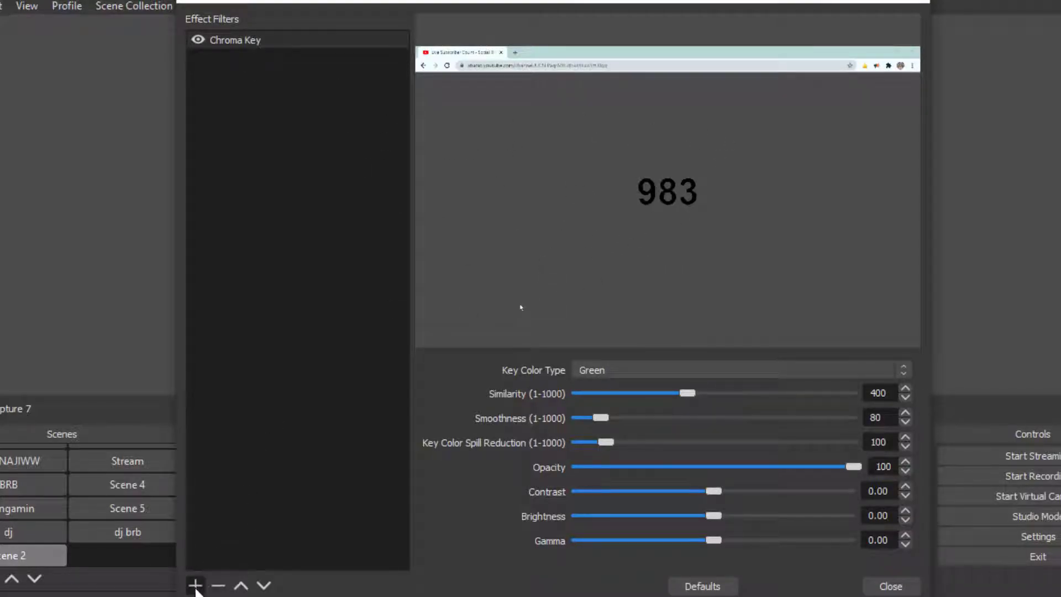
Step: Add a Color Correction filter to the capture and set its colour to #06ff2b
click(195, 587)
click(284, 425)
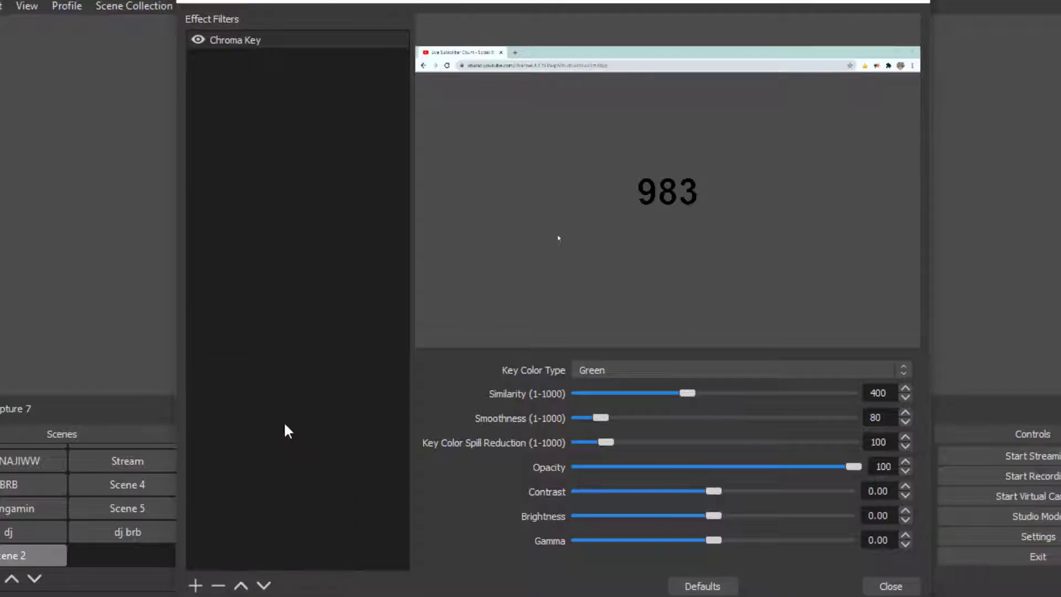
click(506, 330)
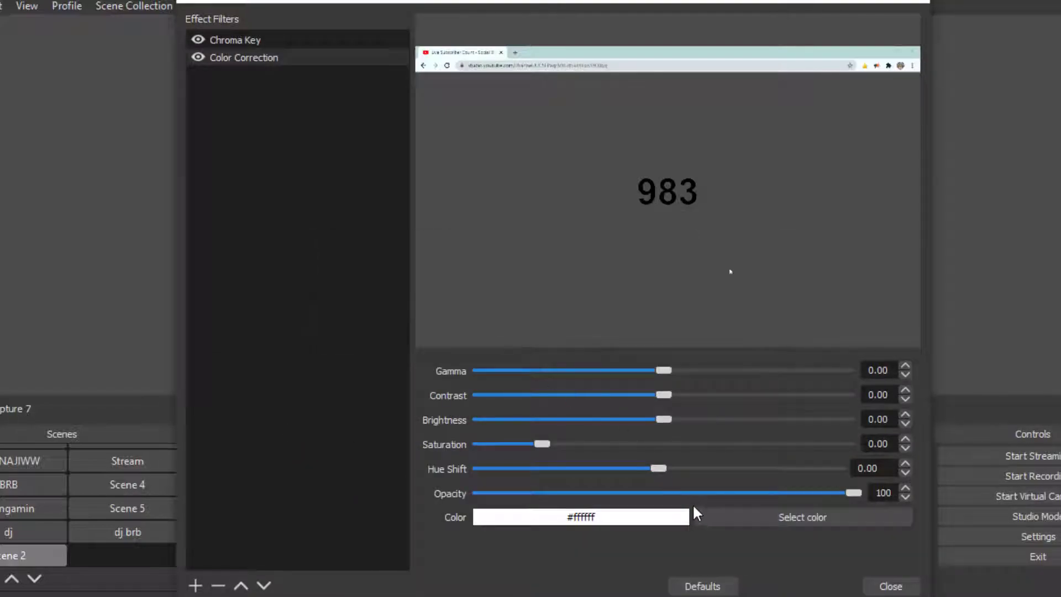
click(587, 181)
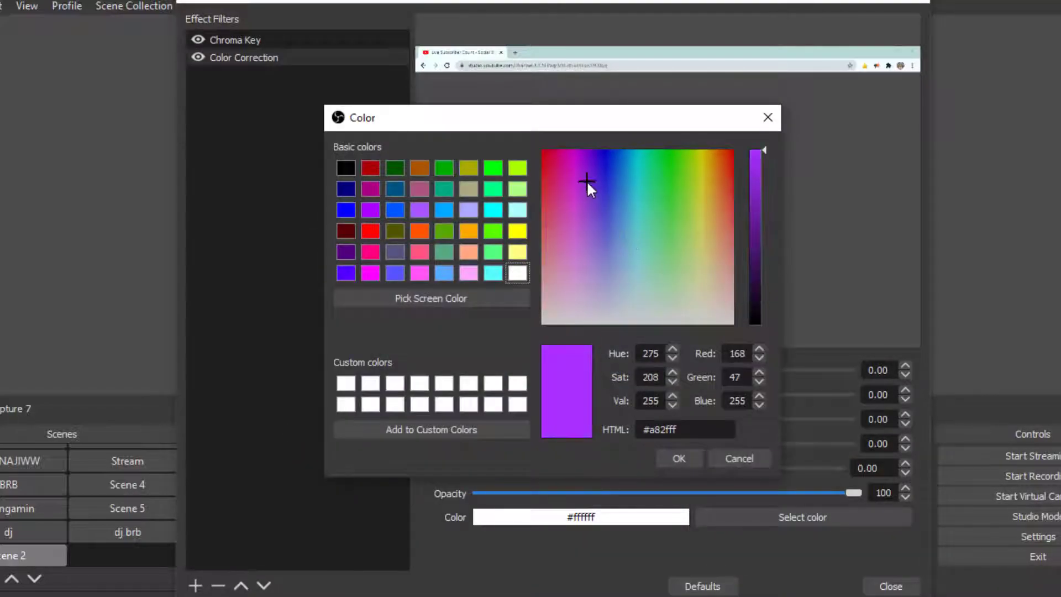
drag(575, 158, 574, 147)
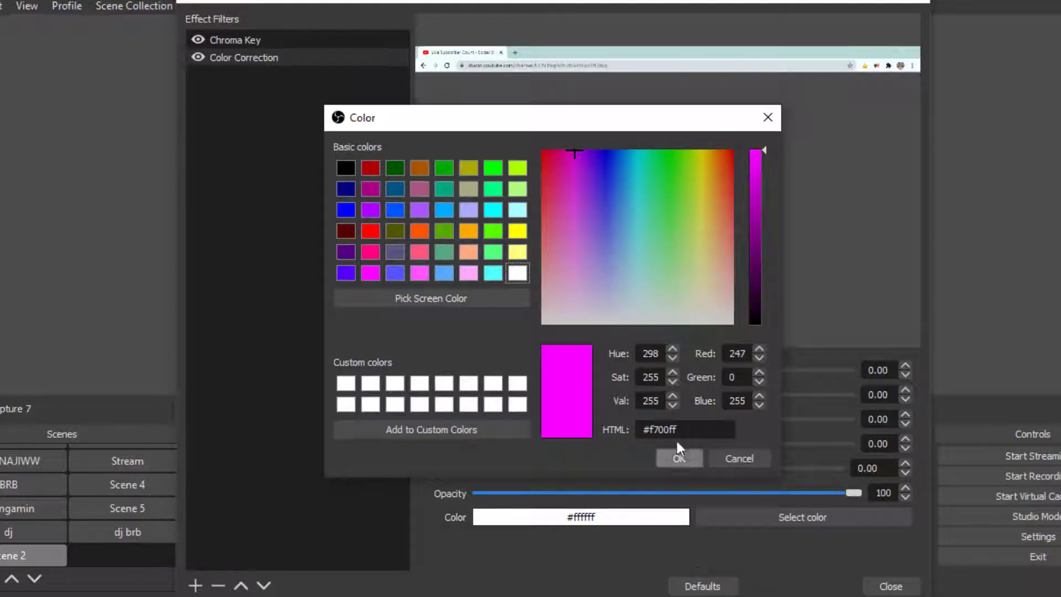
click(664, 155)
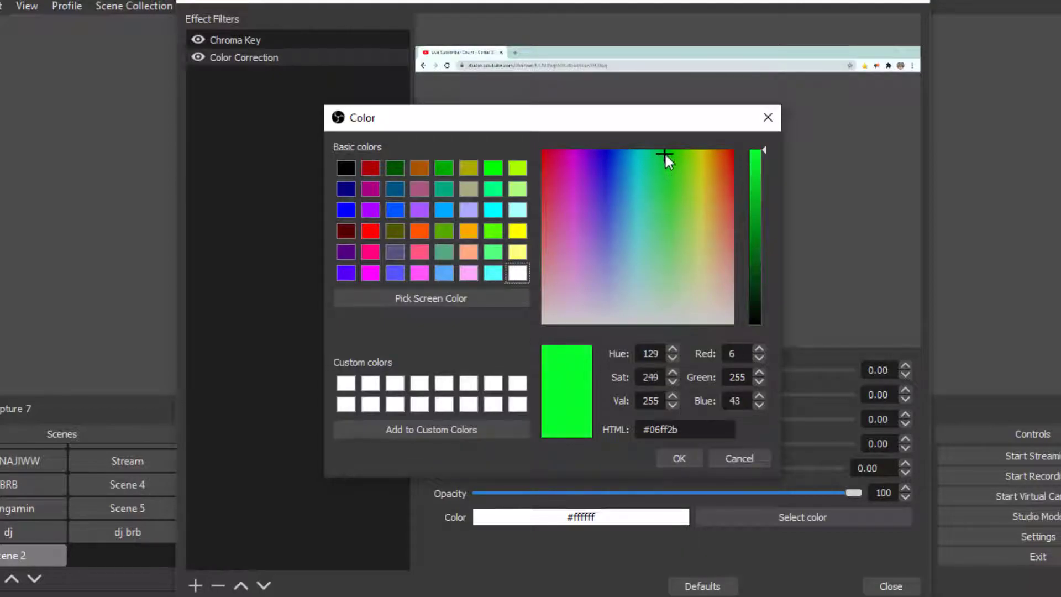
click(680, 458)
click(925, 4)
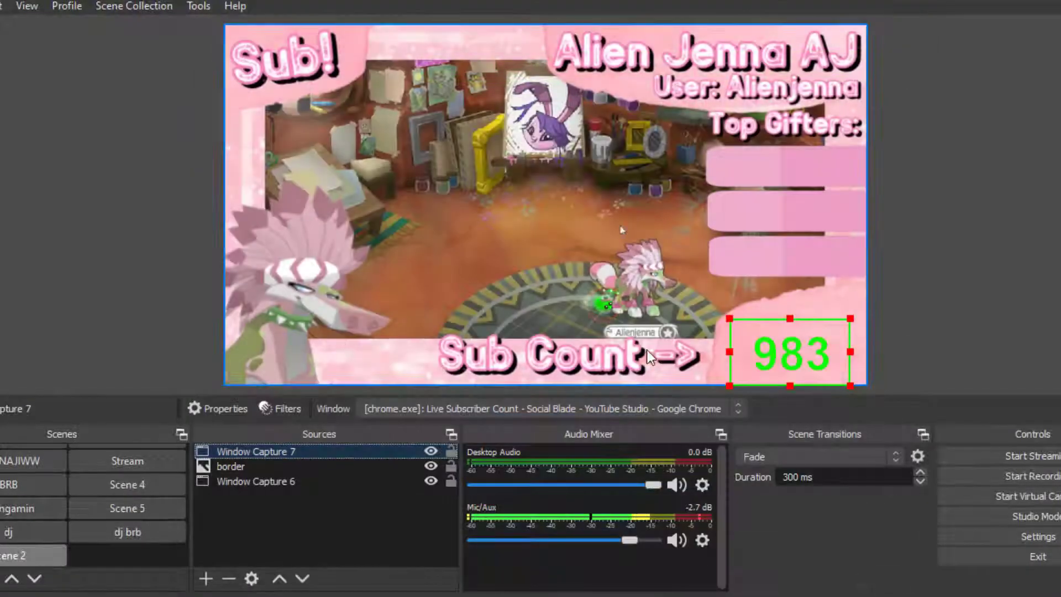
Step: Enlarge the subscriber-count capture and fit it into the lower-right corner of the canvas
drag(851, 320, 891, 296)
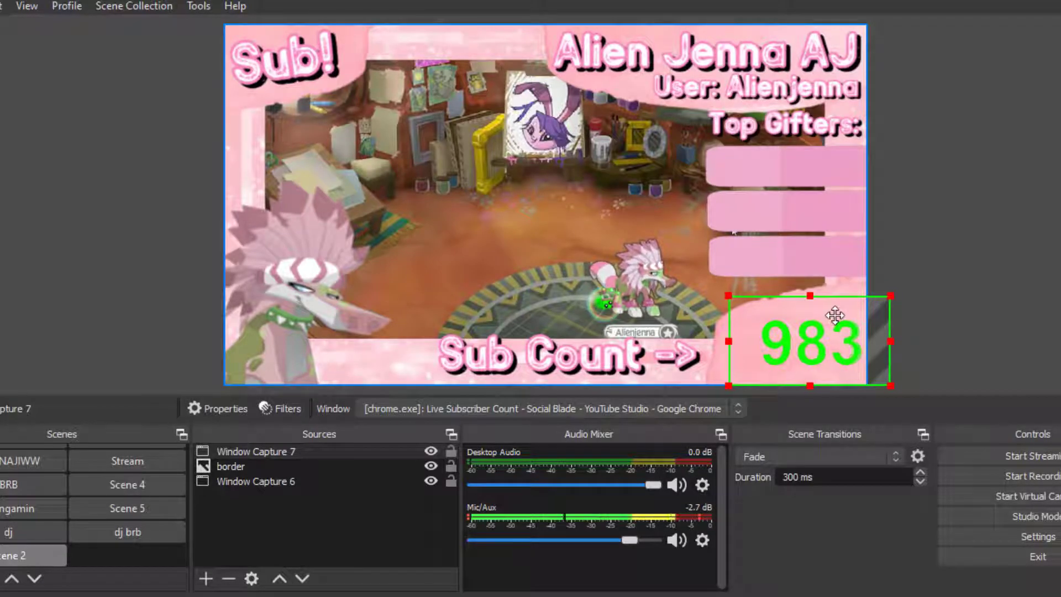
drag(841, 321, 819, 321)
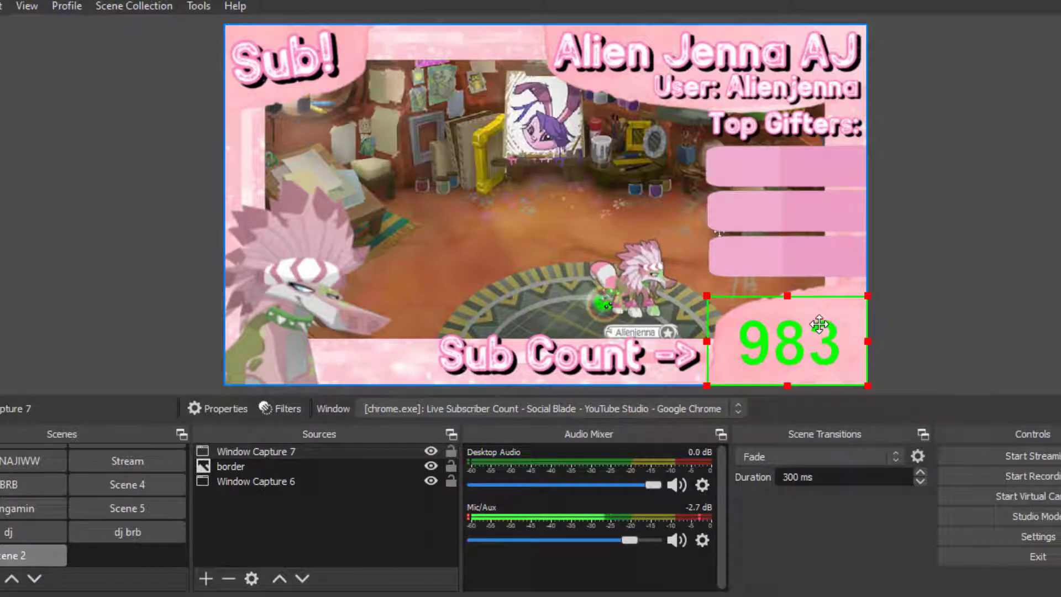
click(1027, 263)
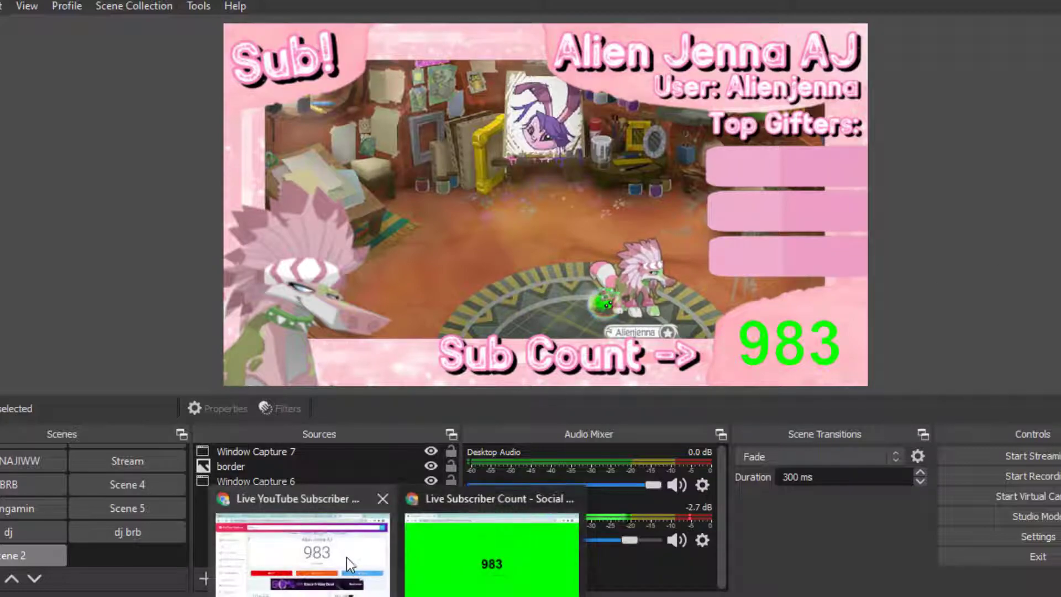
Step: Switch to Chrome, open YouTube in a new tab, and start a live stream from the Create menu
click(348, 559)
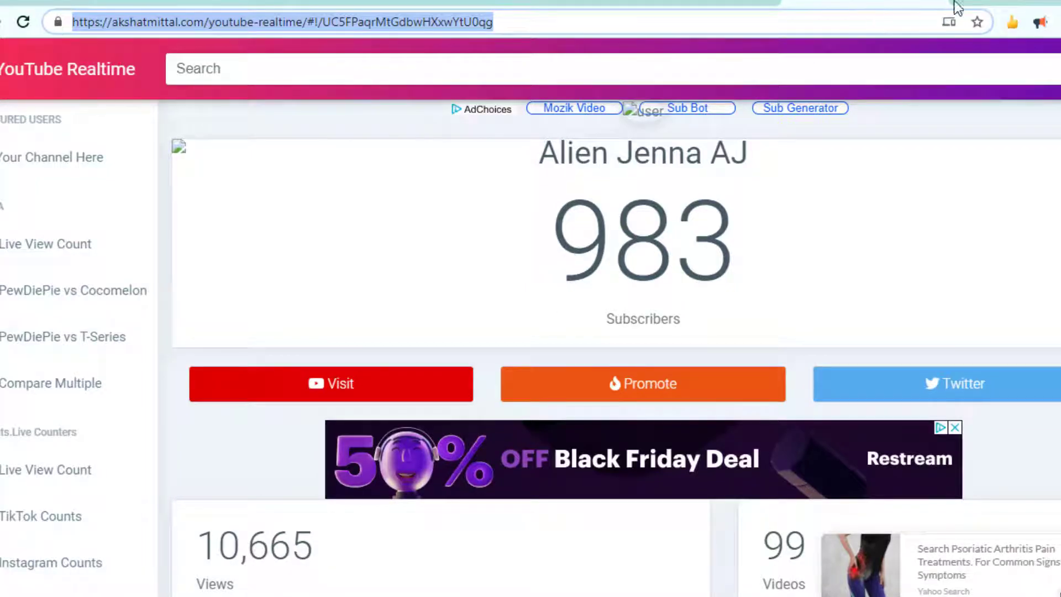
click(972, 6)
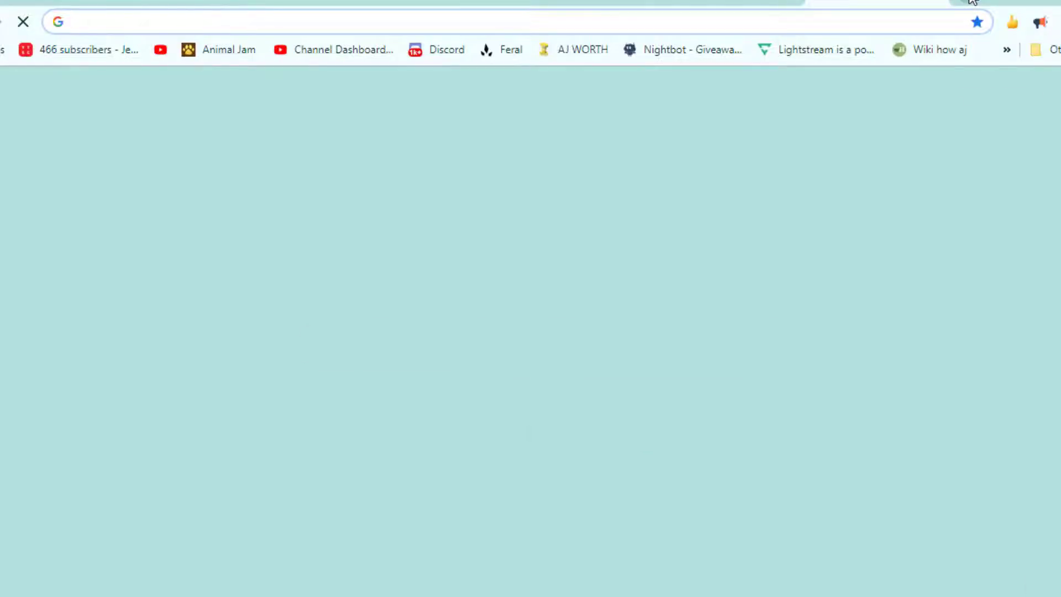
text(y)
key(Return)
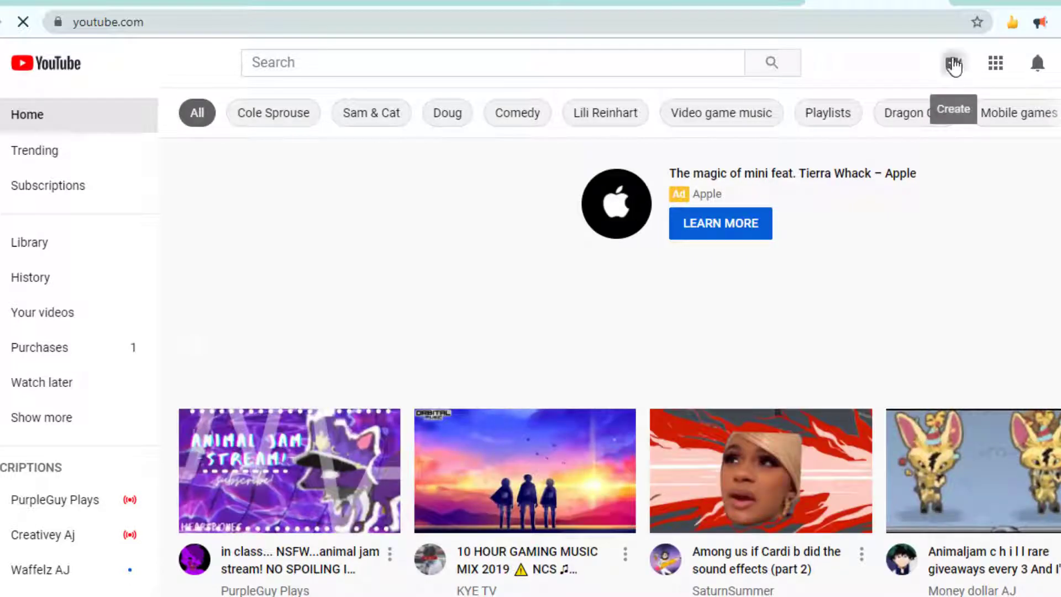
click(953, 64)
click(984, 143)
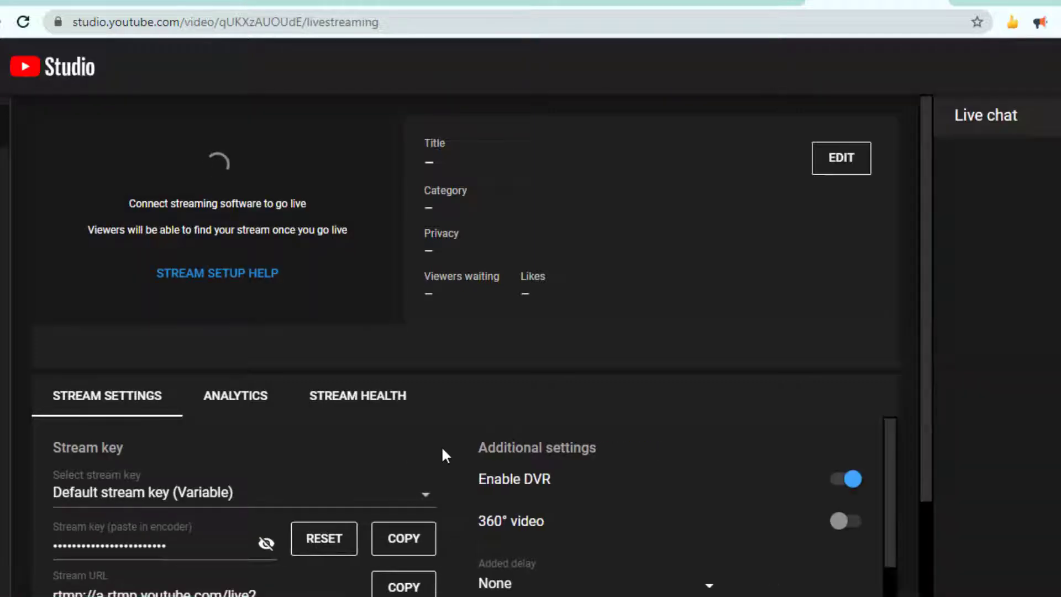
Step: Scroll through the stream settings to review the stream key, server URLs and latency options
scroll(441, 446, down, 3)
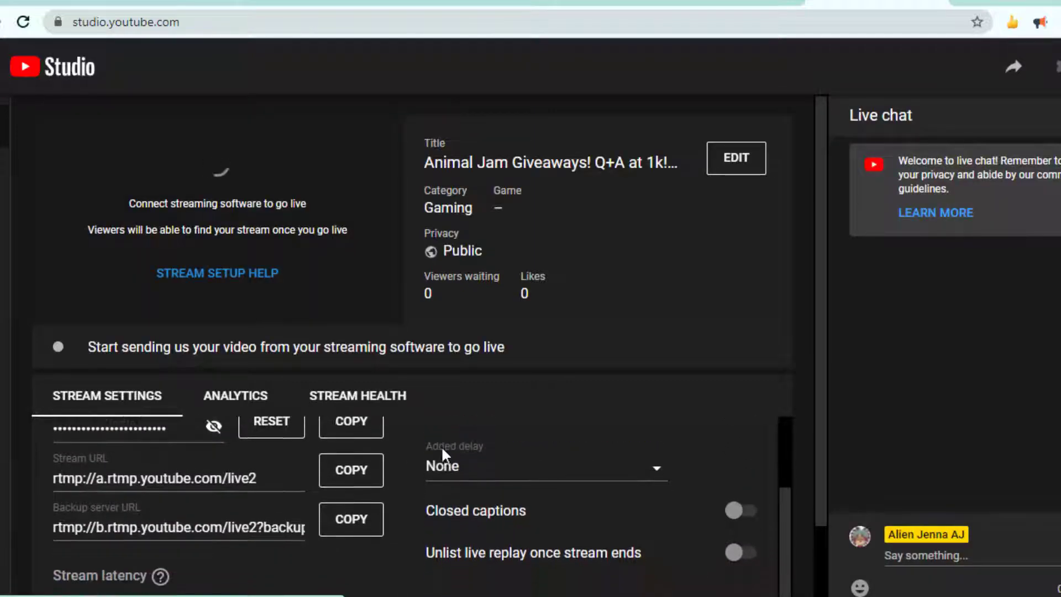
scroll(442, 450, down, 1)
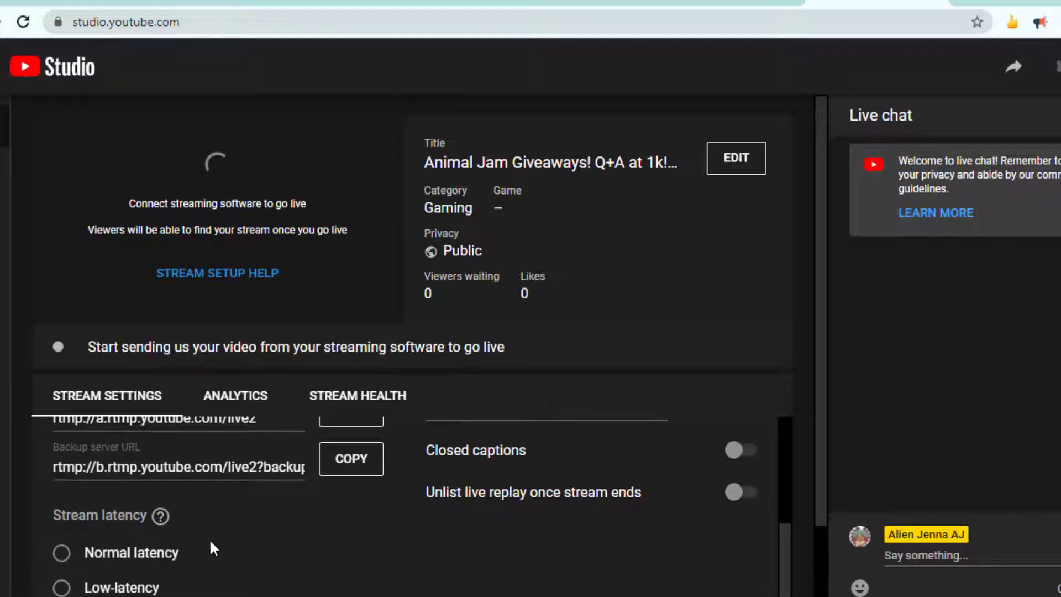
scroll(210, 543, down, 2)
scroll(210, 542, down, 1)
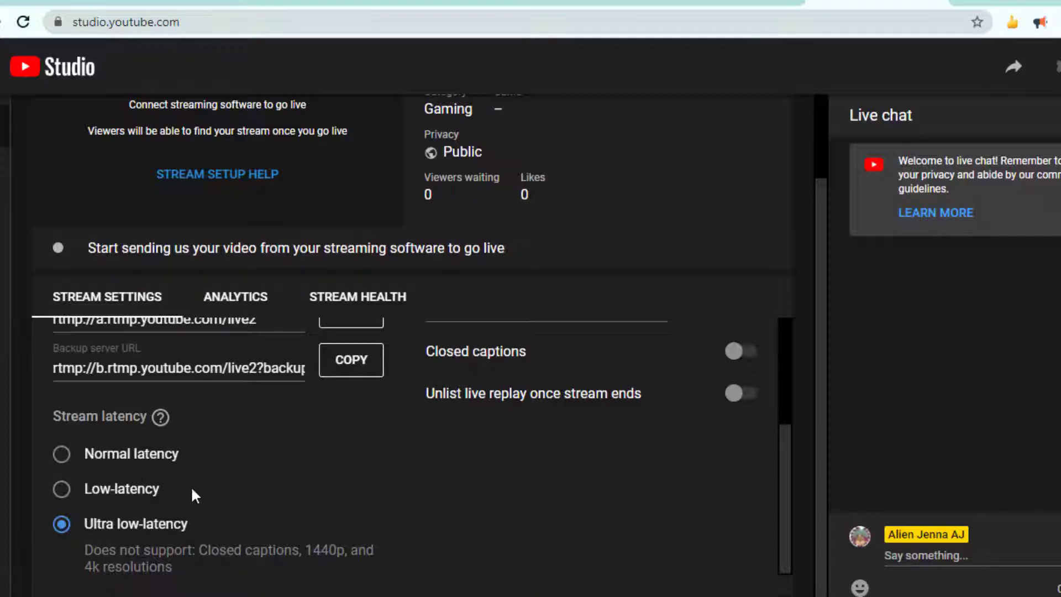
scroll(240, 483, up, 2)
scroll(239, 483, down, 2)
scroll(240, 484, up, 1)
scroll(239, 486, up, 3)
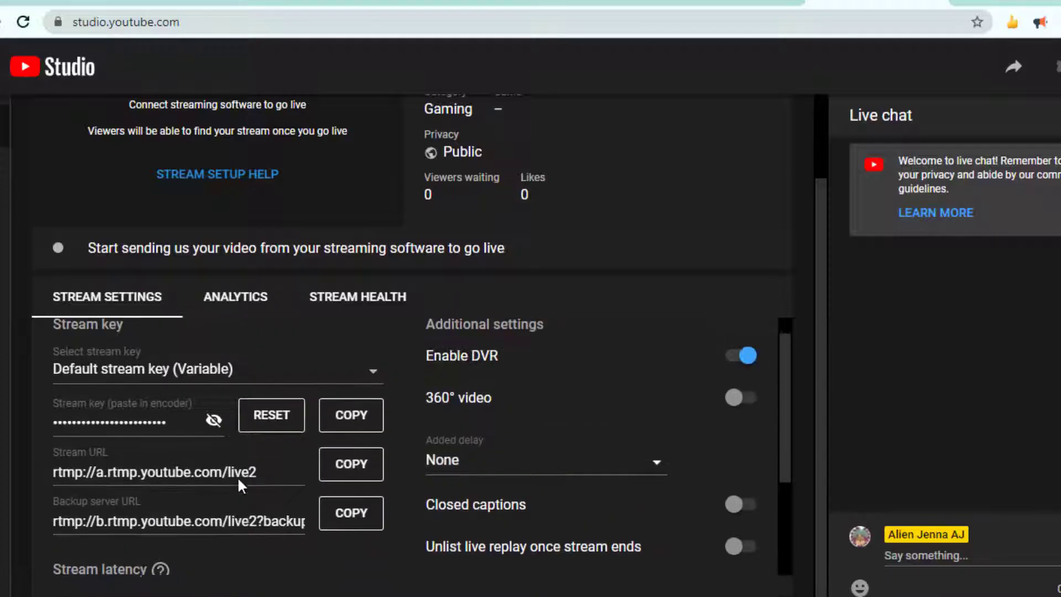
scroll(379, 364, up, 2)
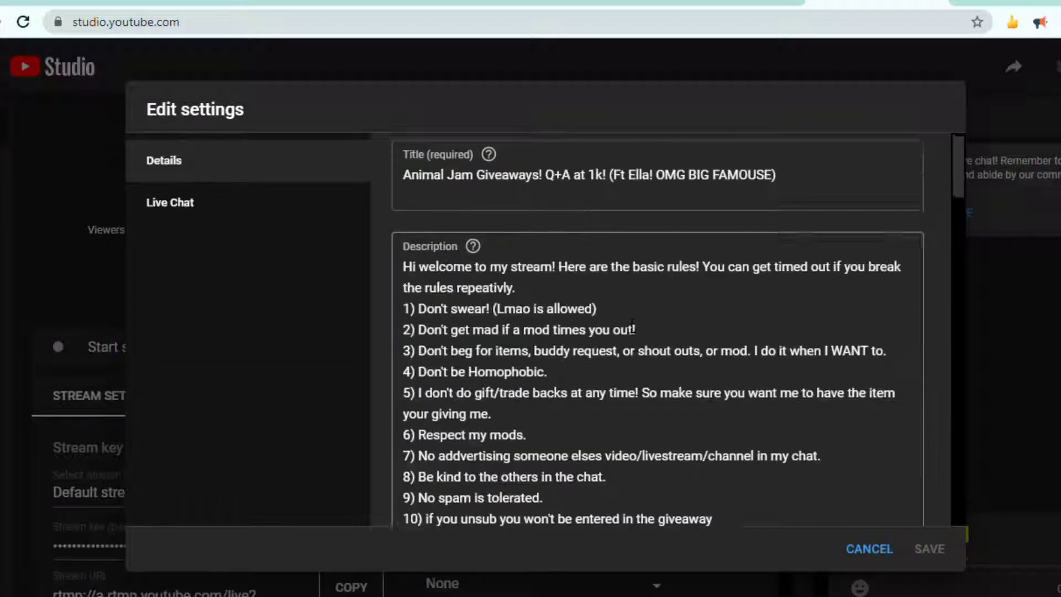
scroll(632, 326, down, 5)
scroll(631, 328, down, 5)
Step: Open the stream's edit settings and set the game title to Animal Jam
click(573, 367)
text(Animal ja)
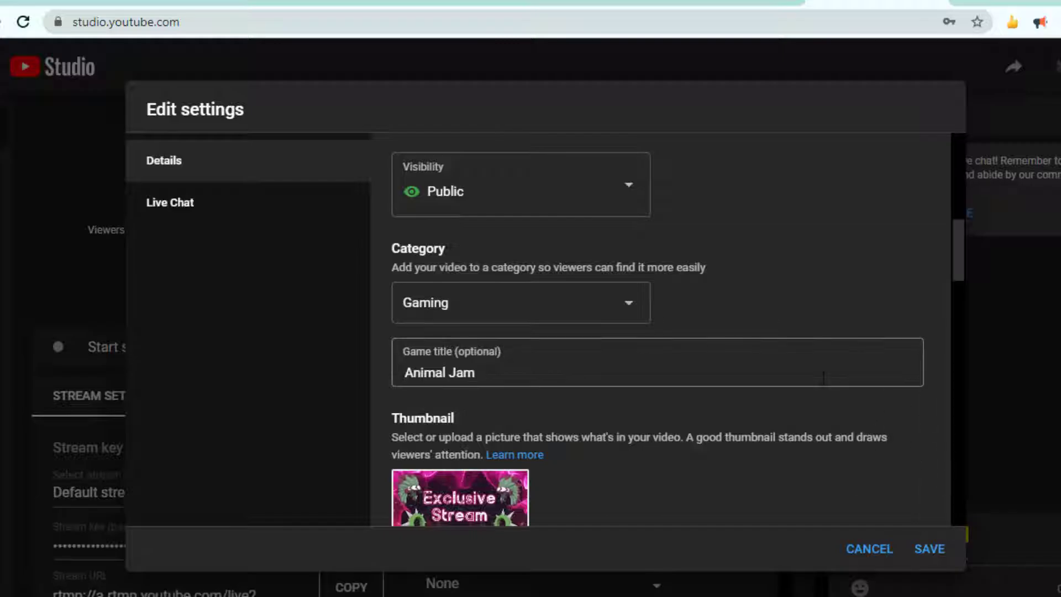
Step: Scroll through the stream's Details settings to review the title, description, visibility, category and thumbnail
scroll(823, 378, down, 3)
scroll(824, 378, down, 2)
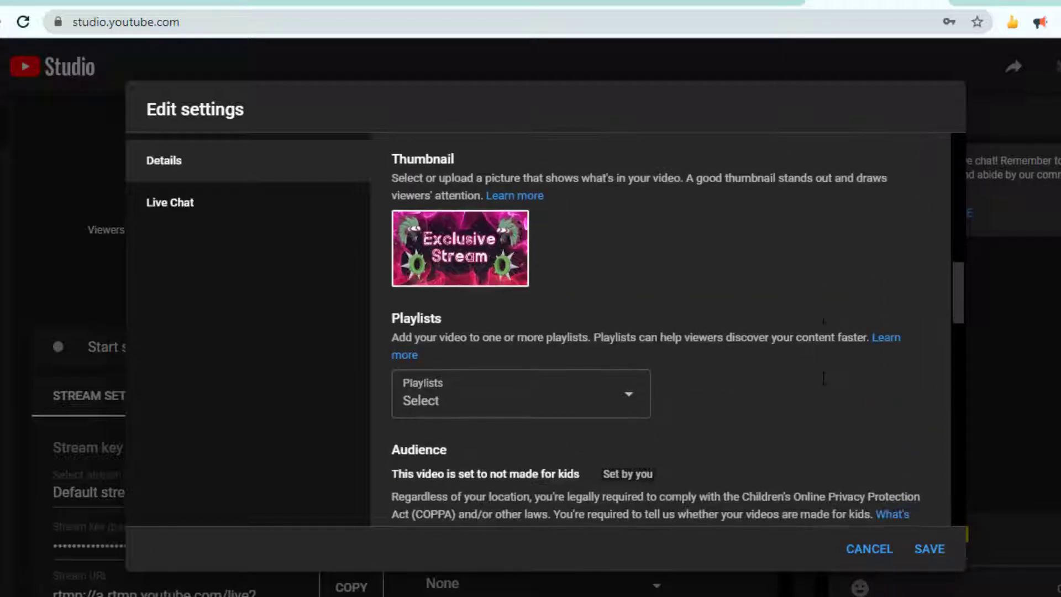
scroll(823, 379, up, 7)
scroll(823, 380, down, 1)
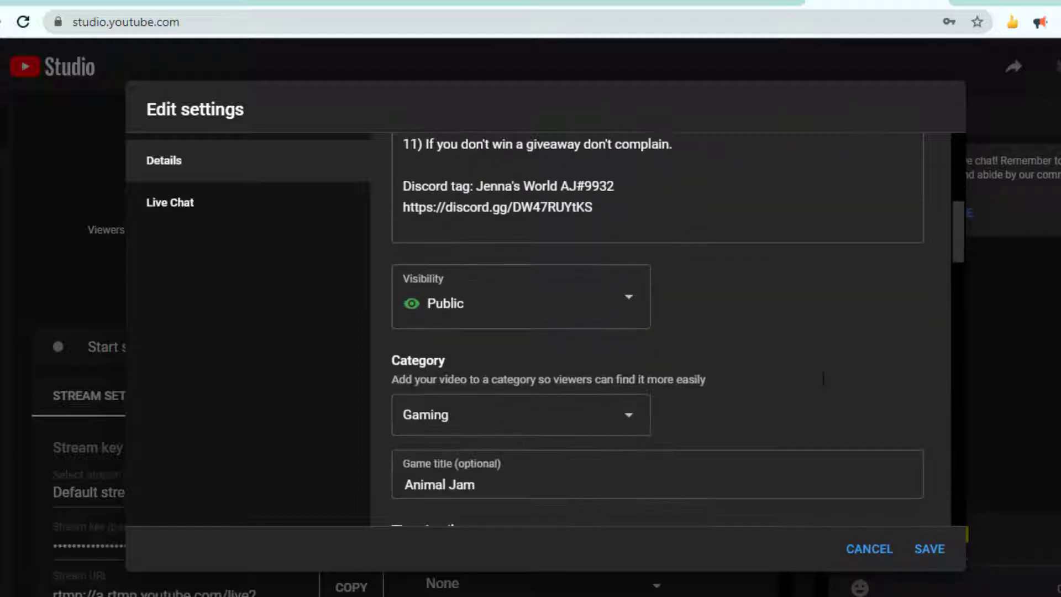
scroll(824, 382, up, 5)
scroll(824, 386, up, 2)
scroll(824, 381, down, 4)
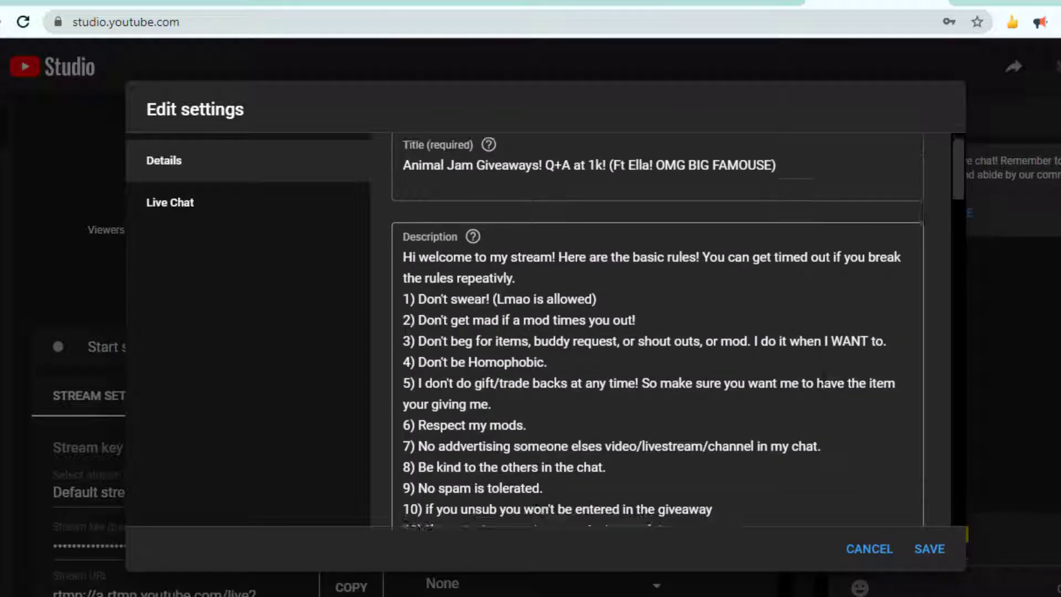
scroll(824, 378, up, 5)
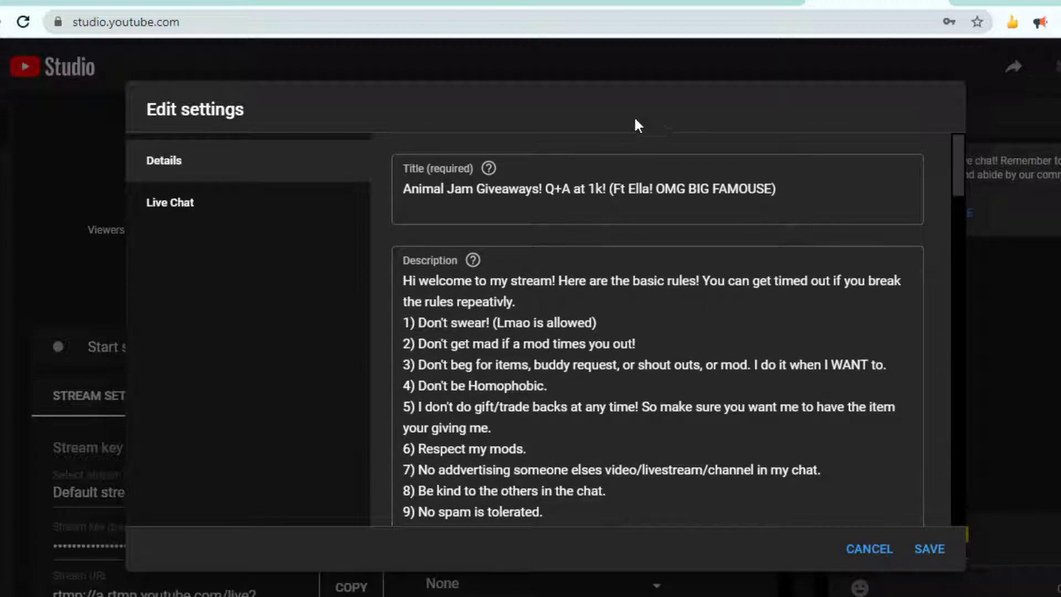
Step: Shorten the stream title to "Animal Jam Giveaways! Q+A at 1k! (Ft)"
click(777, 191)
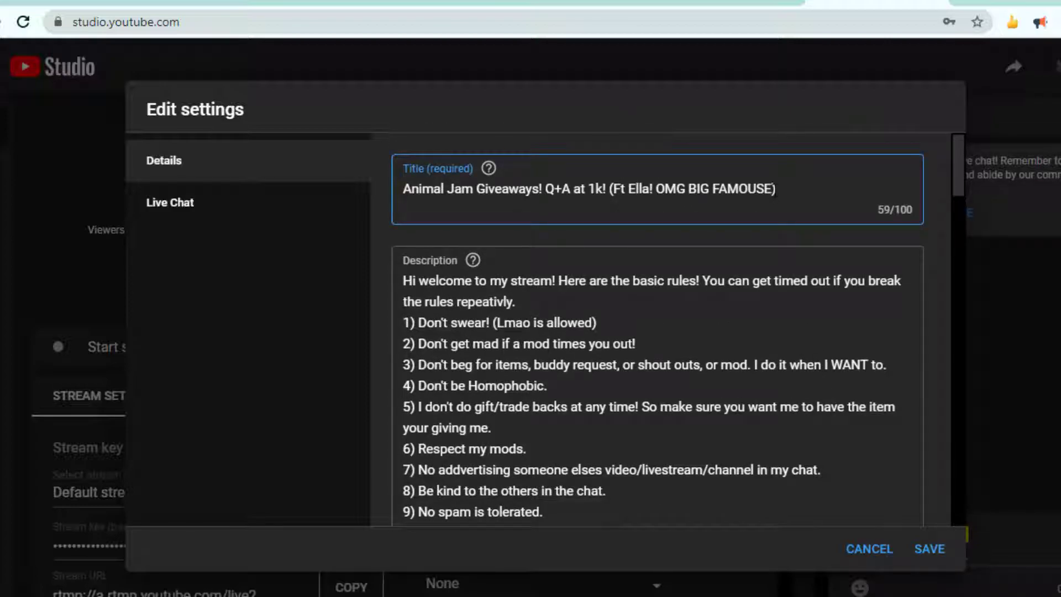
key(BackSpace)
key(BackSpace)
key(BackSpace)
key(BackSpace)
key(BackSpace)
key(BackSpace)
key(BackSpace)
key(BackSpace)
key(BackSpace)
key(BackSpace)
key(BackSpace)
key(BackSpace)
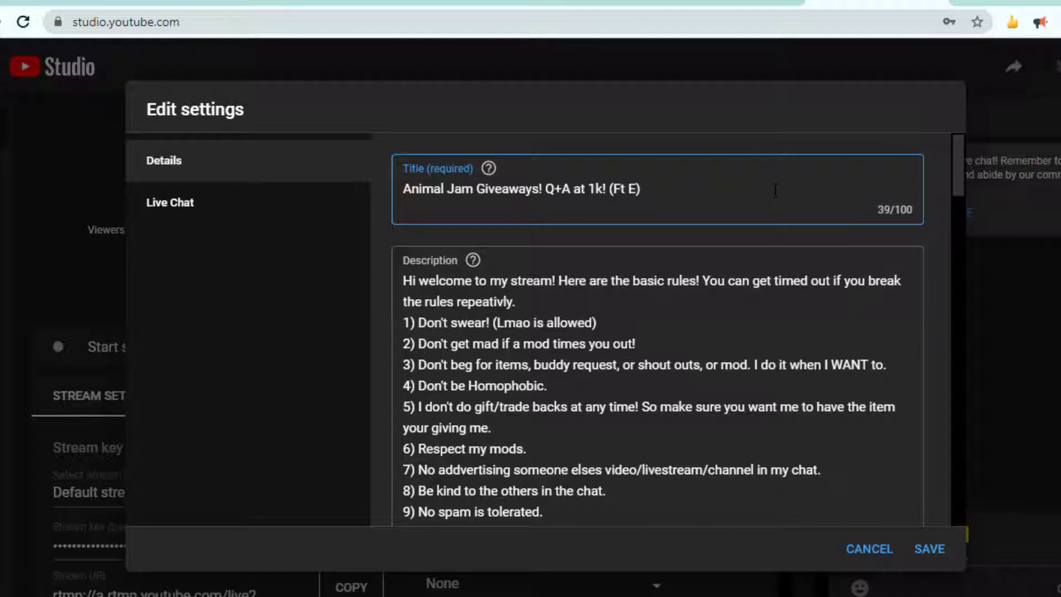
scroll(736, 298, down, 8)
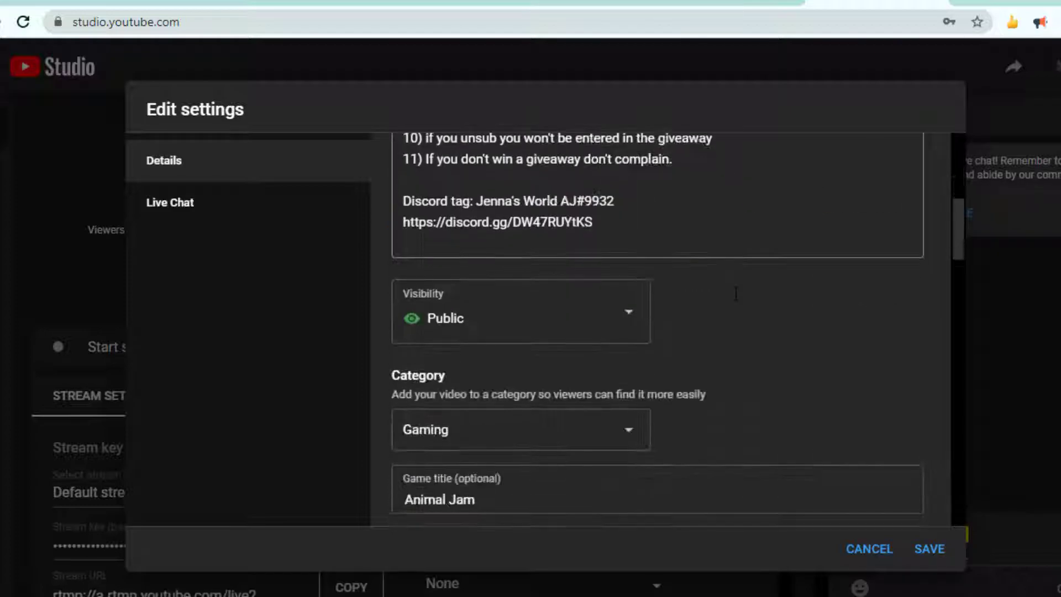
scroll(737, 299, up, 5)
scroll(736, 298, up, 3)
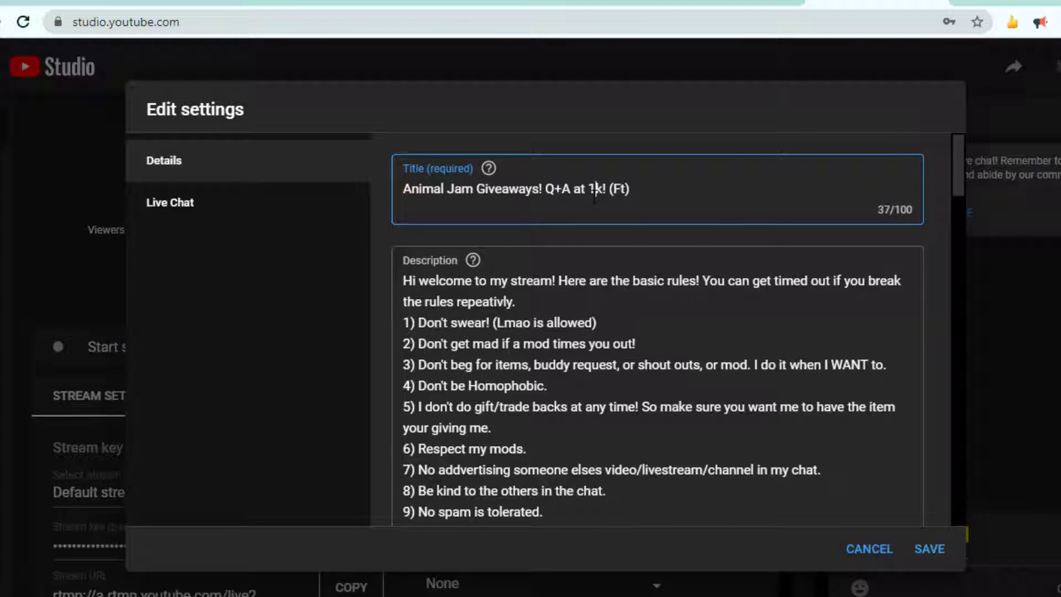
Step: Review the remaining details and the Live Chat options, then save the stream's edit settings
scroll(658, 224, down, 8)
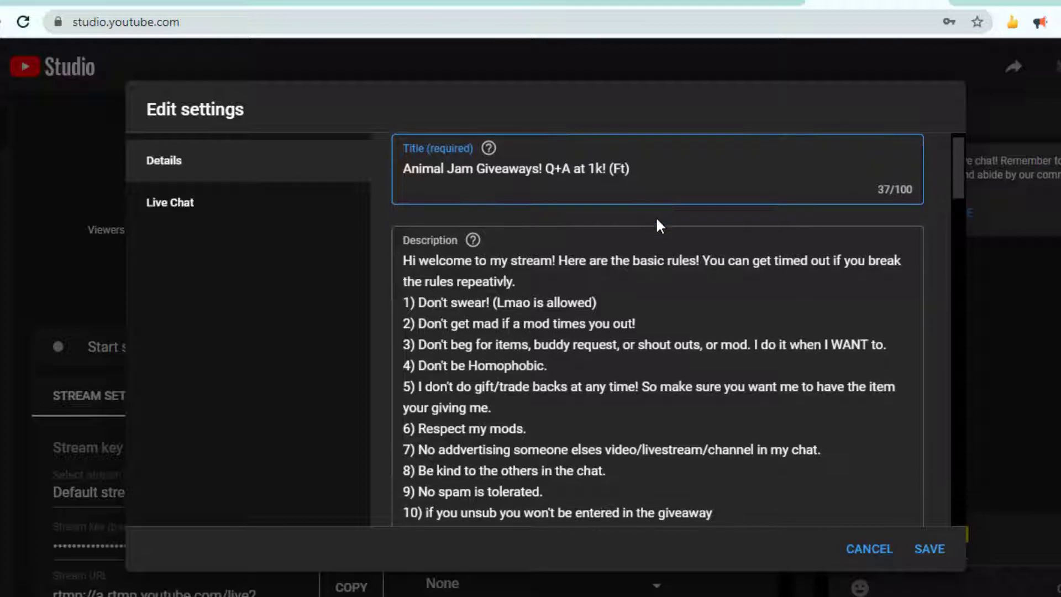
scroll(675, 332, down, 3)
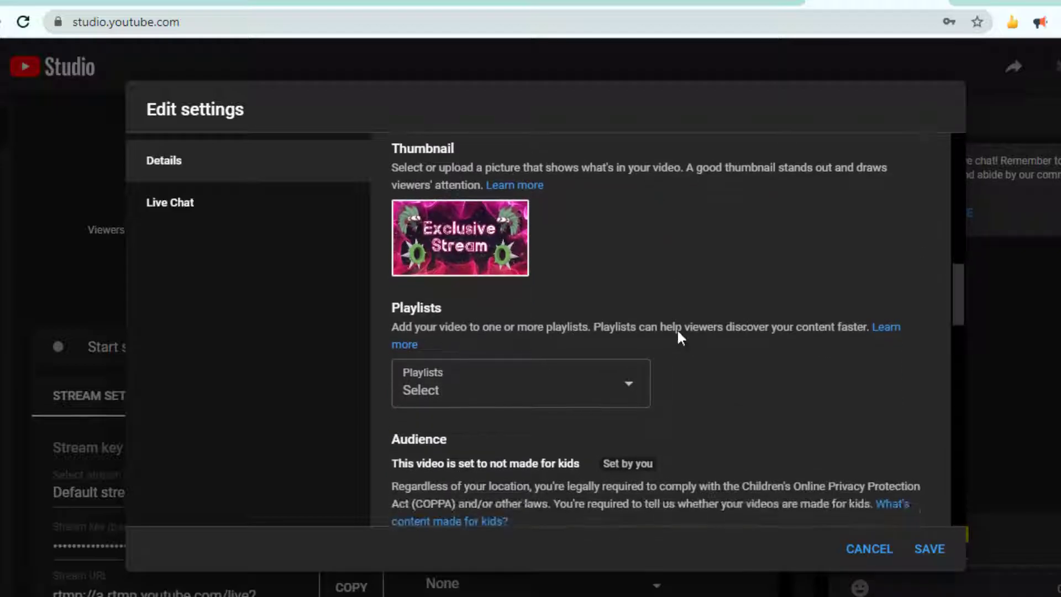
scroll(491, 200, up, 2)
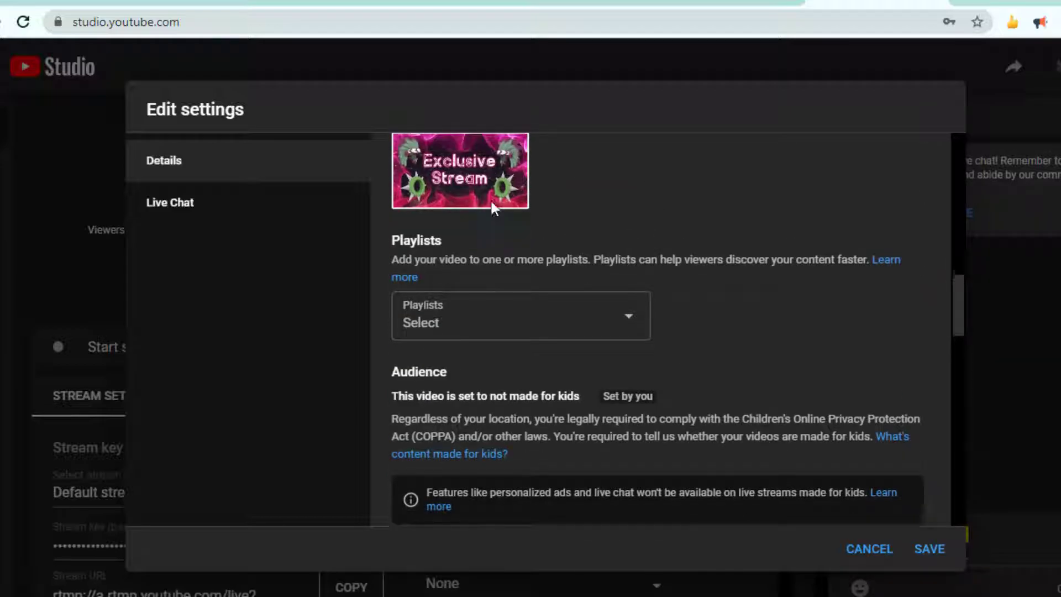
scroll(656, 372, down, 5)
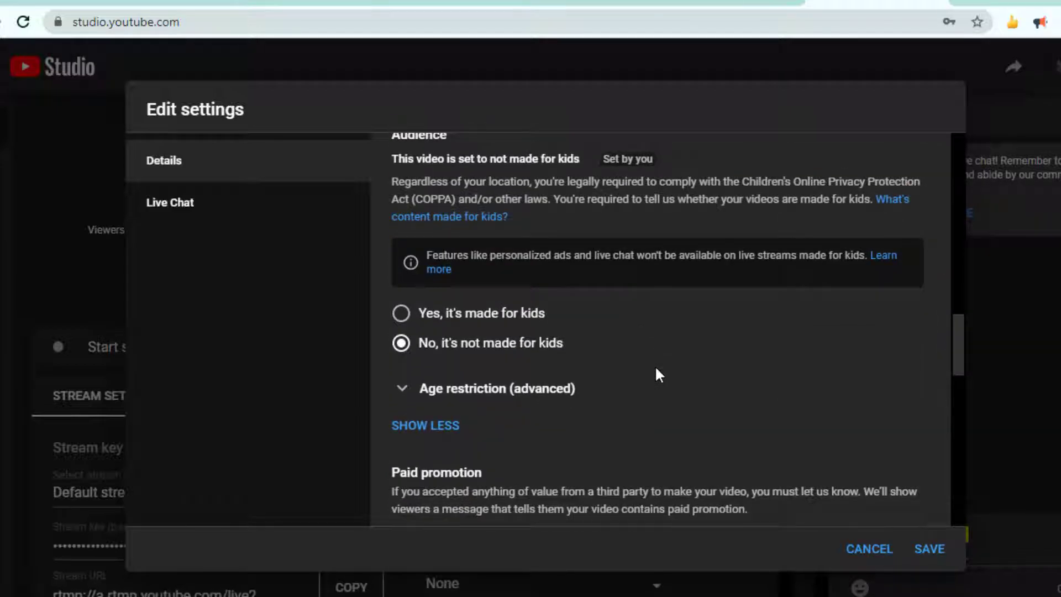
scroll(658, 374, down, 7)
scroll(657, 369, down, 3)
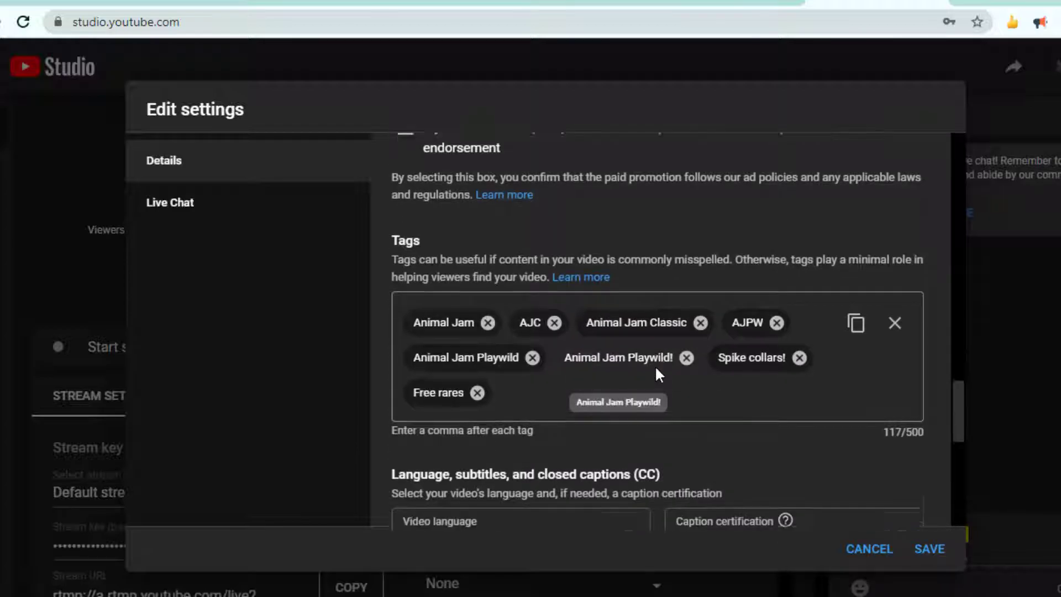
scroll(656, 365, up, 3)
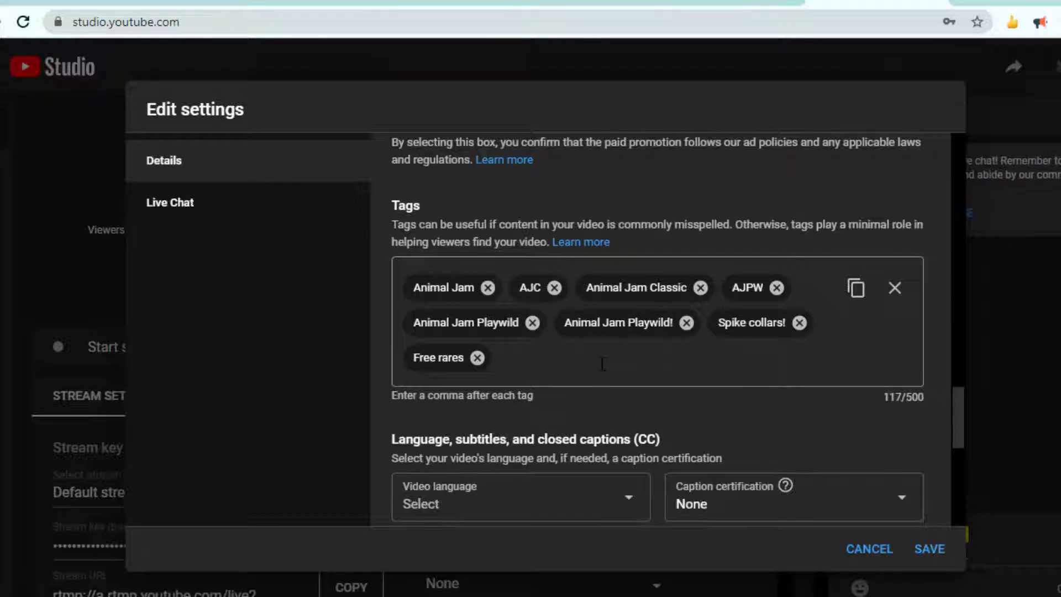
scroll(603, 364, down, 3)
scroll(603, 364, down, 5)
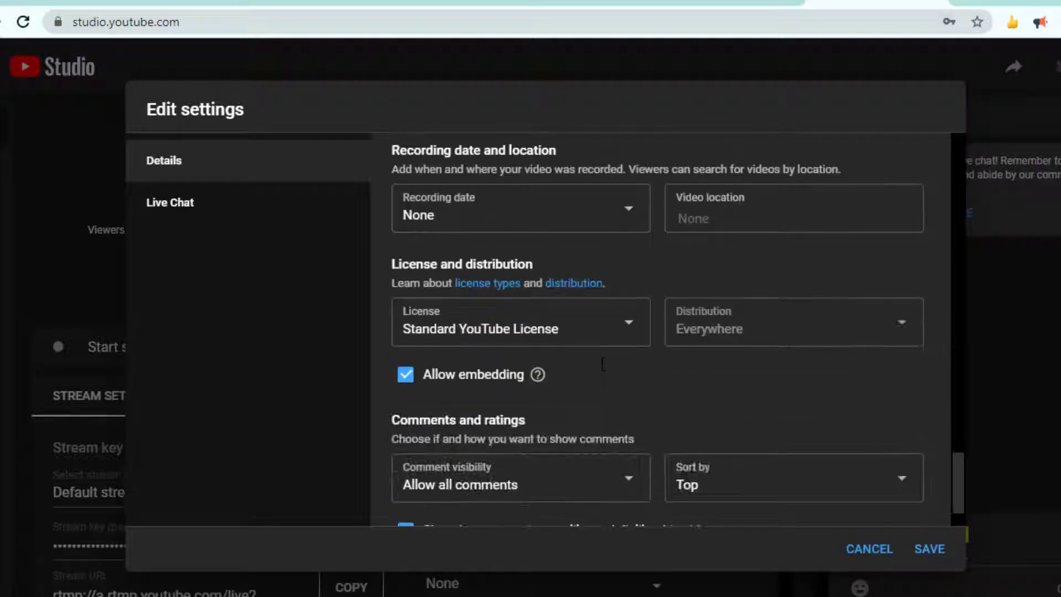
scroll(603, 364, up, 1)
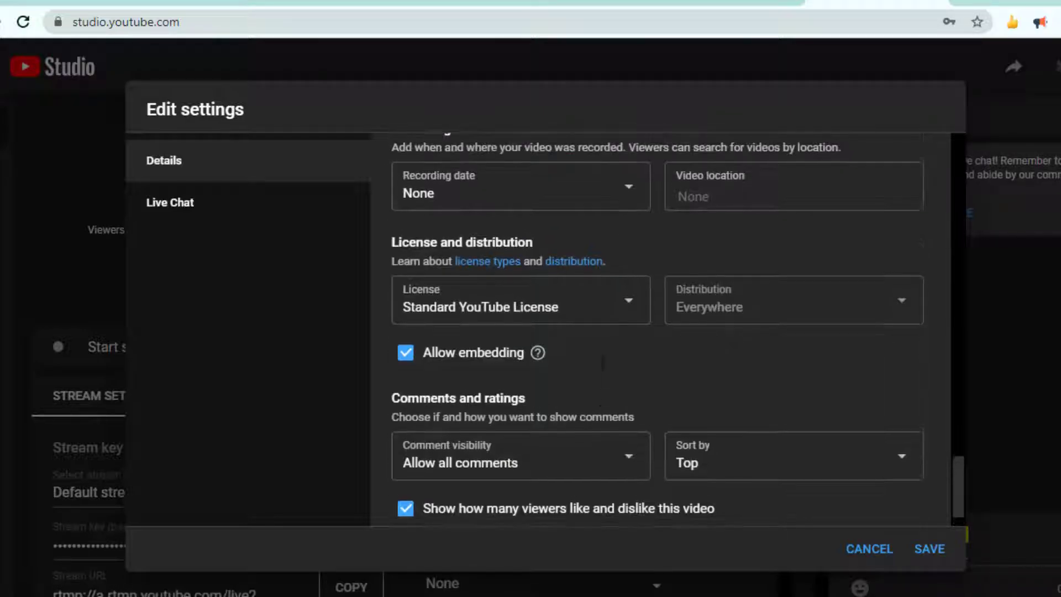
click(176, 217)
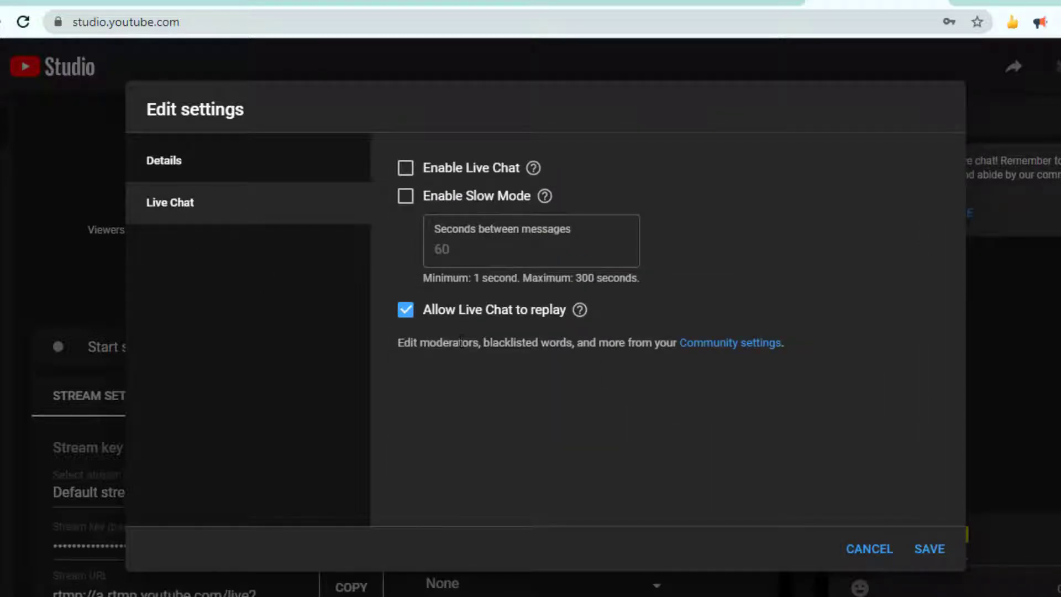
click(928, 557)
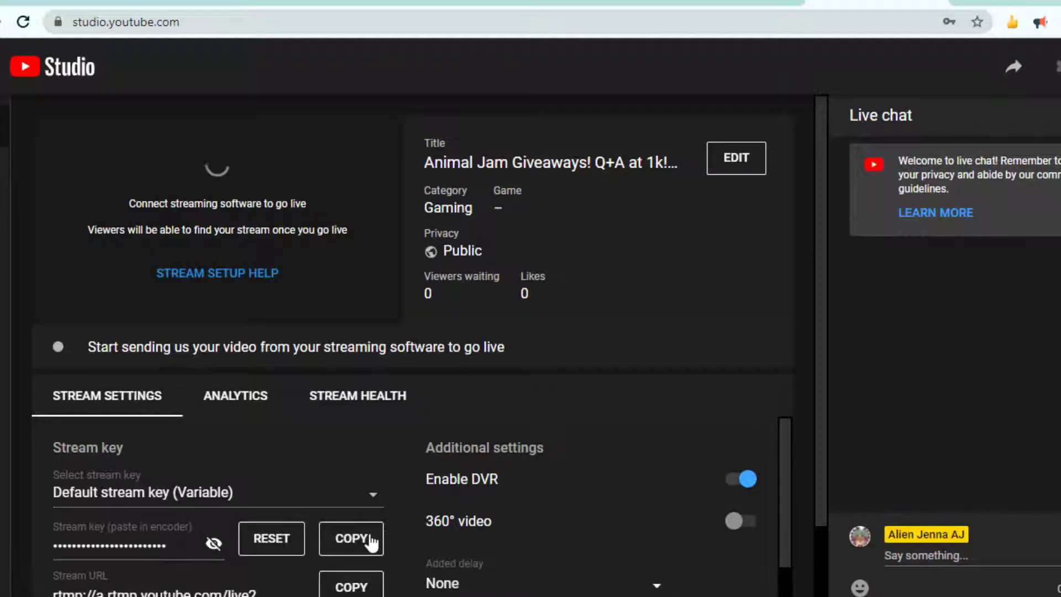
Step: Copy the YouTube stream key, paste it into the stream key field of OBS's Stream settings, and save the changes
click(352, 538)
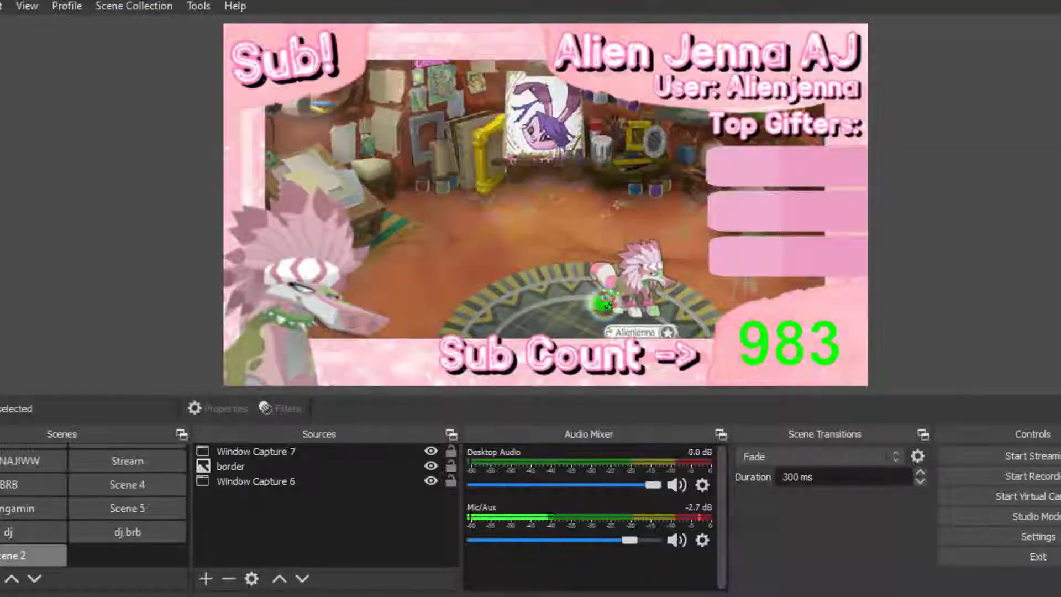
click(1005, 542)
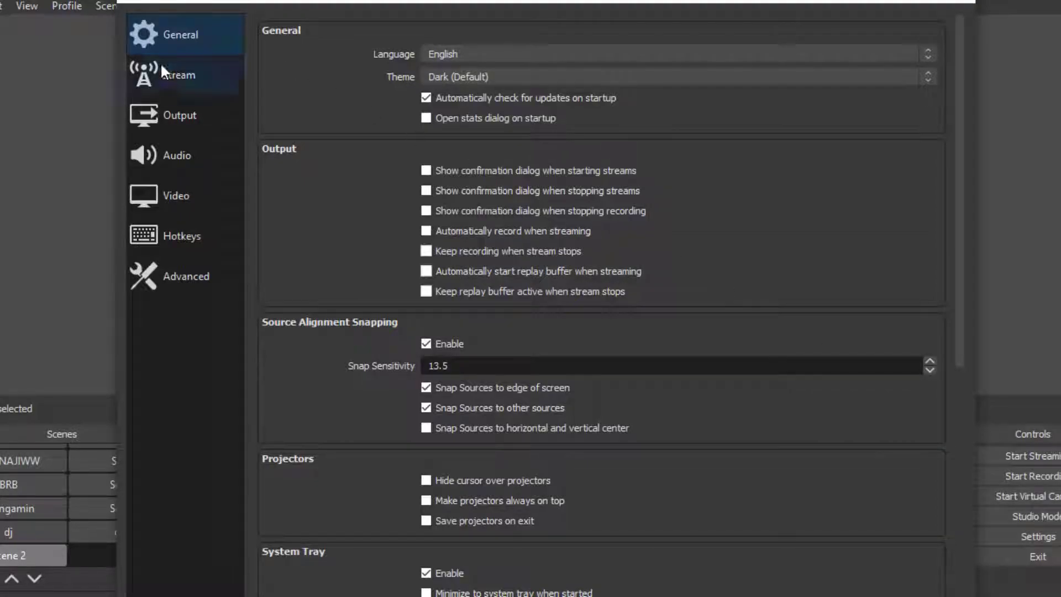
click(159, 72)
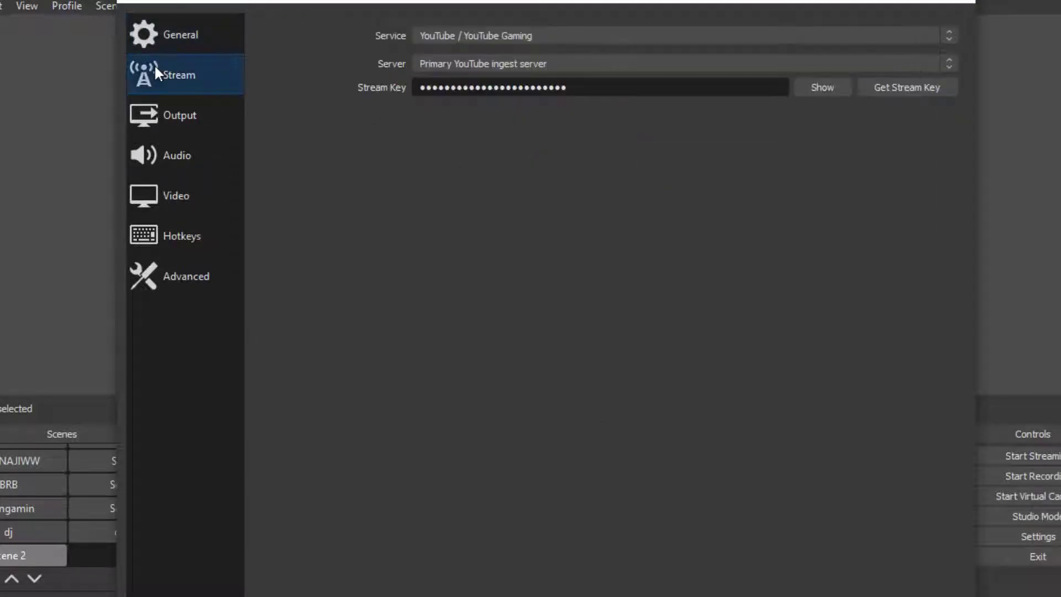
drag(716, 87, 280, 98)
key(BackSpace)
key(ctrl+v)
click(969, 2)
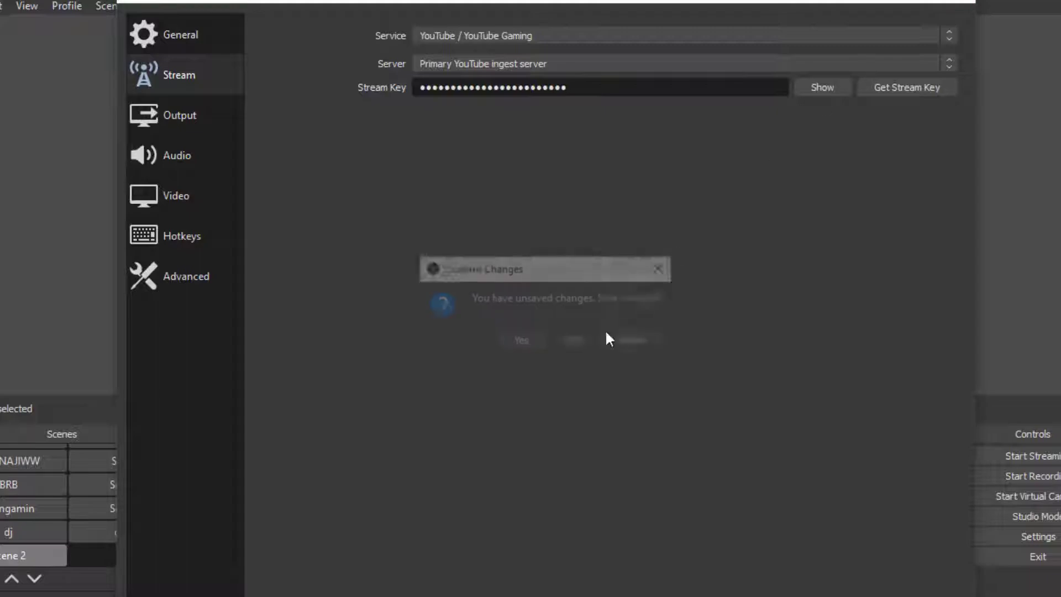
click(520, 342)
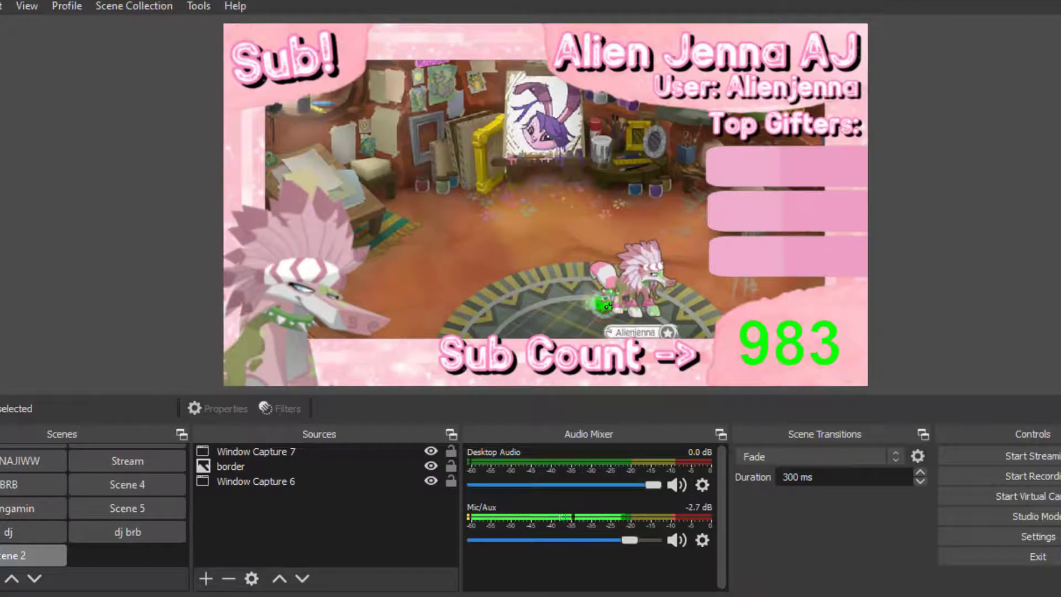
Step: Switch to Chrome, open nightbot.tv/giveaways in a new tab, and make Mods eligible for giveaways
click(340, 558)
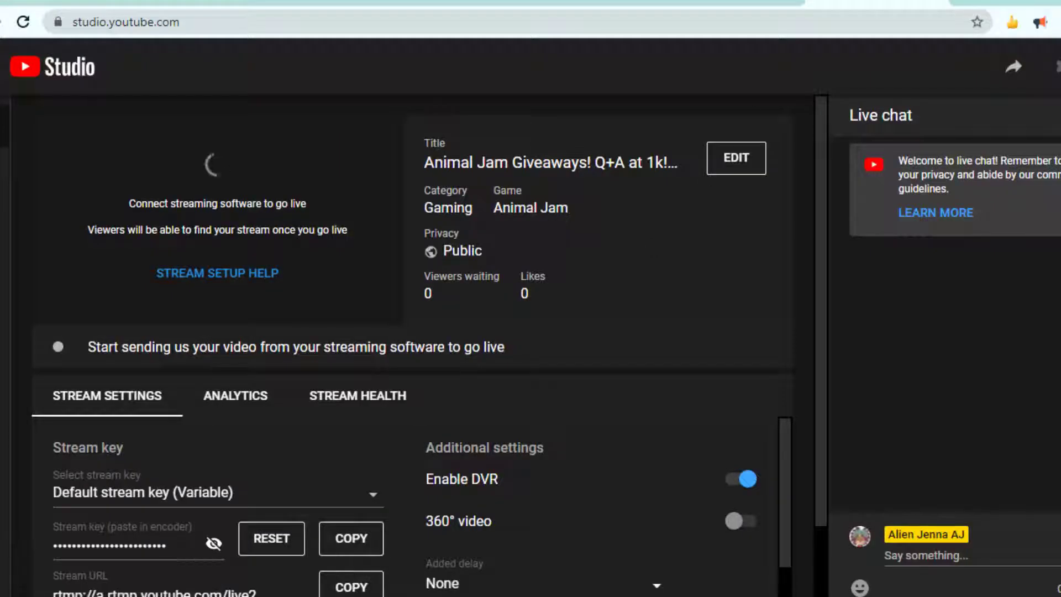
click(962, 3)
text(ni)
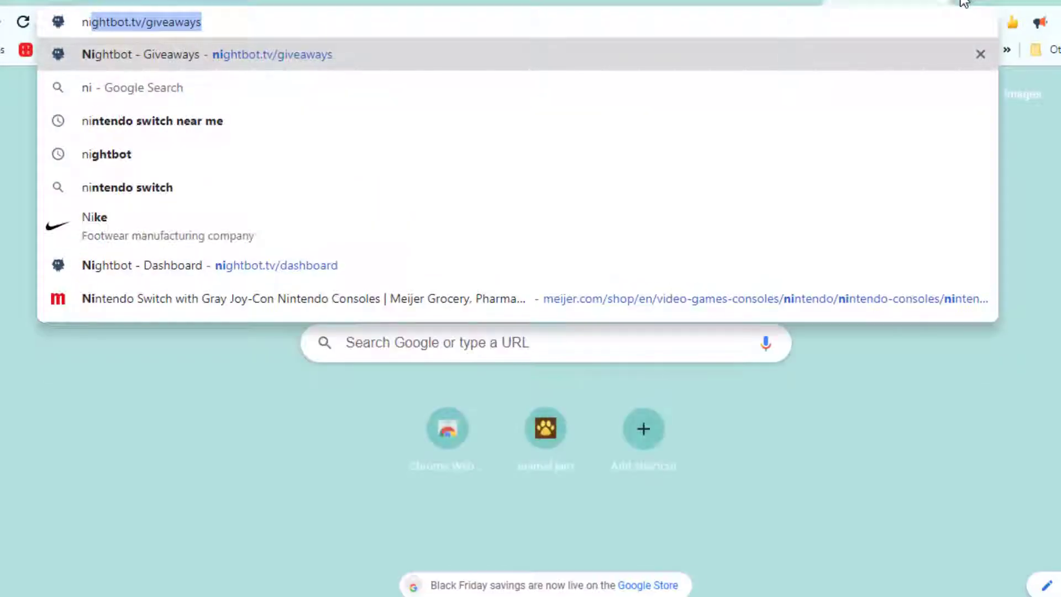
key(Return)
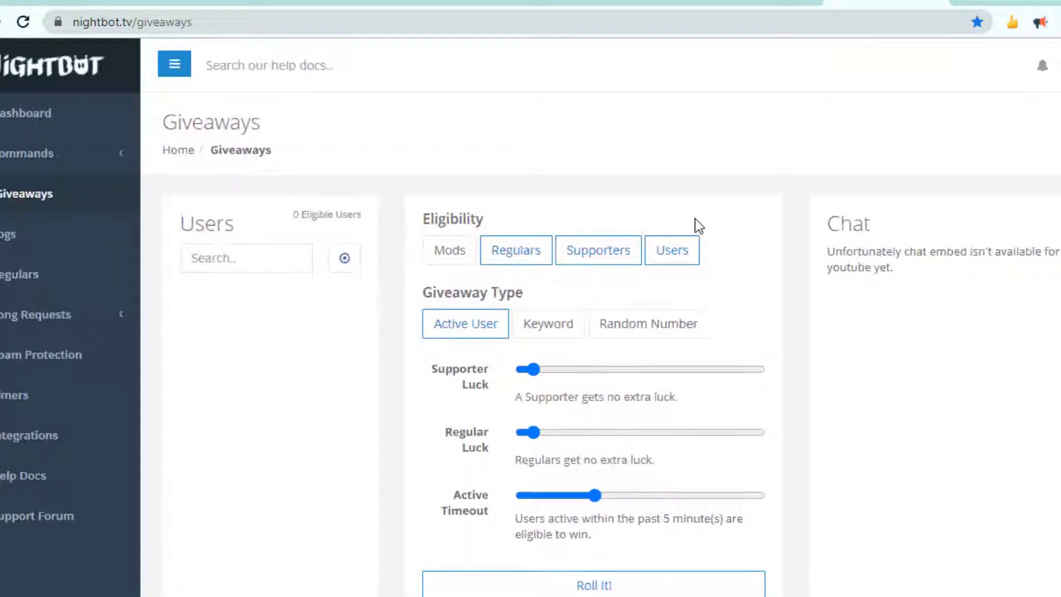
click(459, 259)
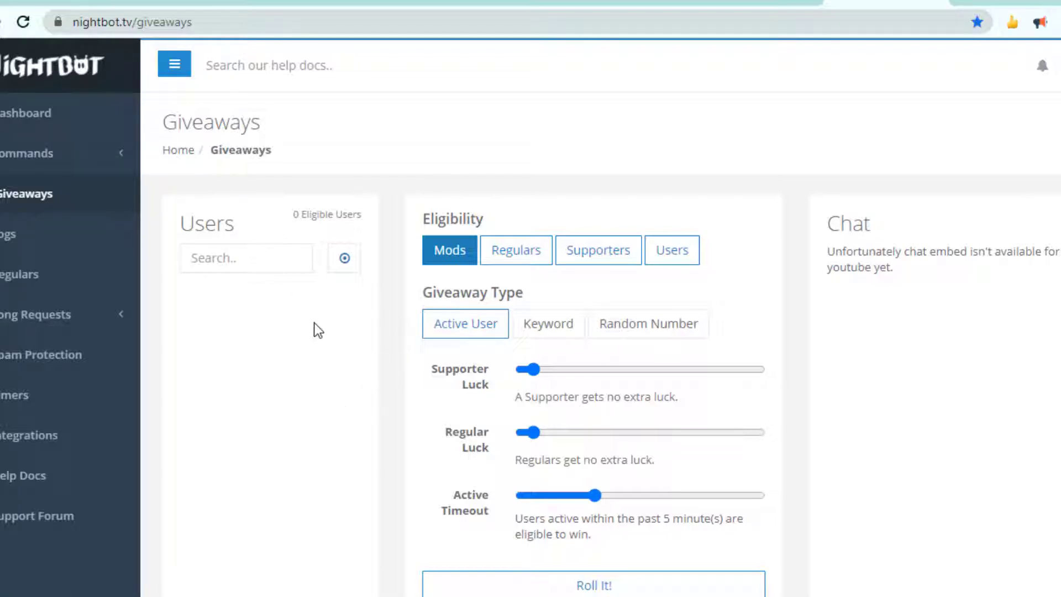
Step: Browse the Nightbot dashboard and the custom and default command lists
click(48, 108)
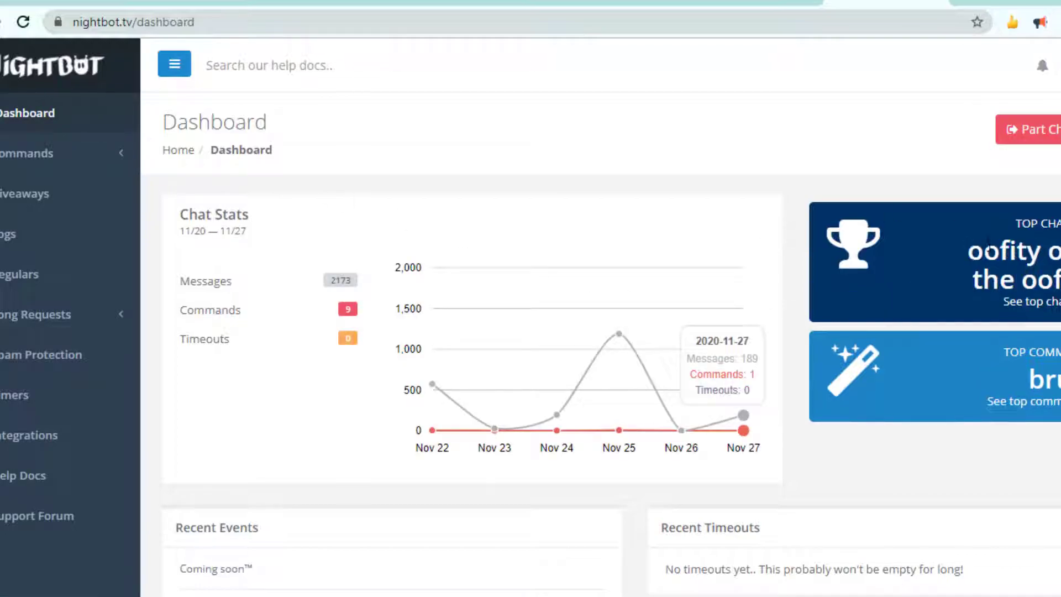
triple_click(978, 243)
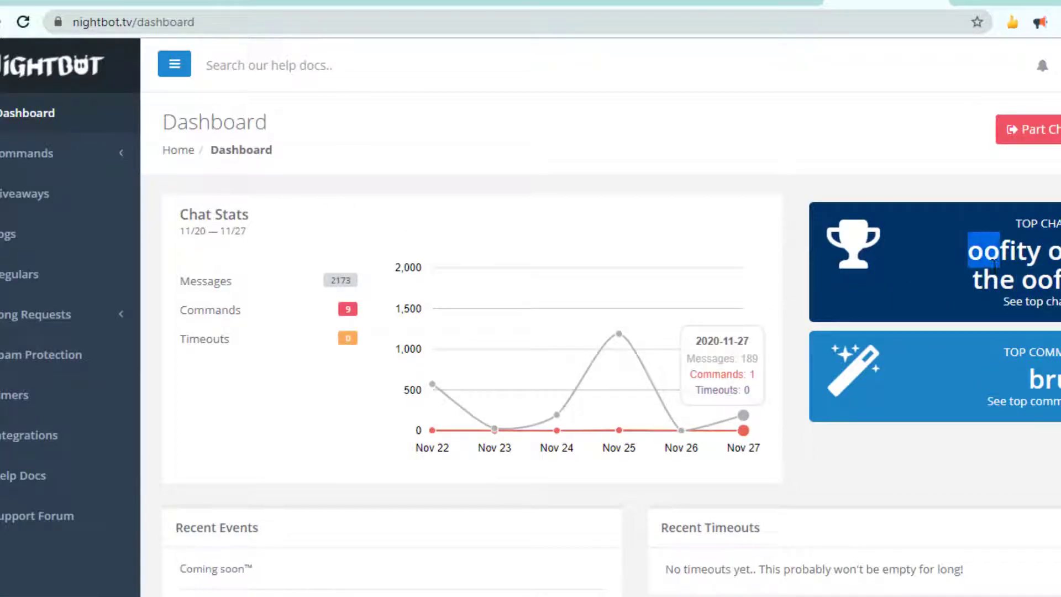
click(1010, 490)
scroll(1010, 490, down, 1)
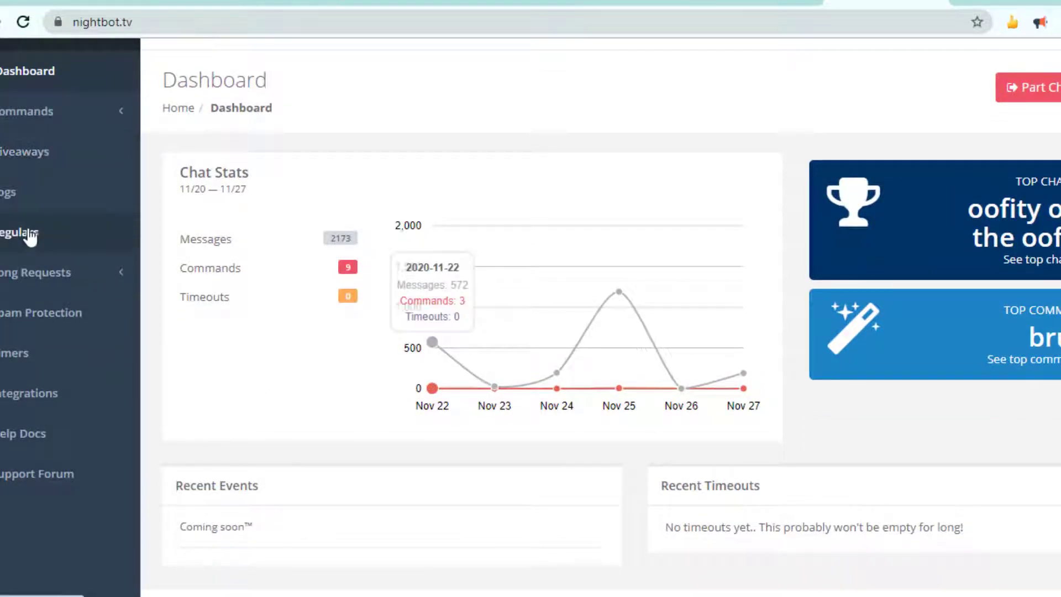
click(59, 123)
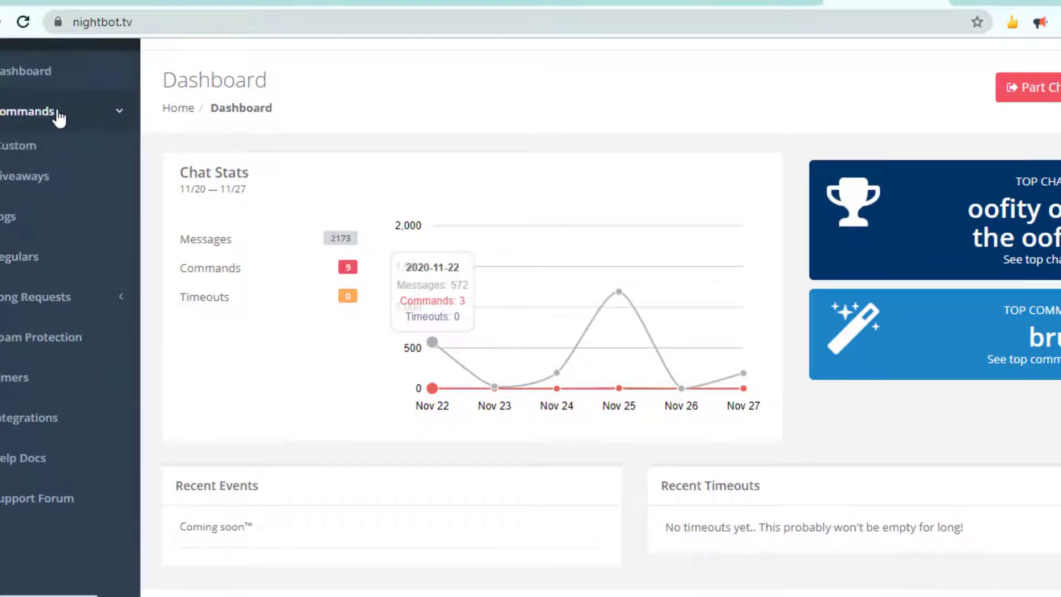
click(61, 151)
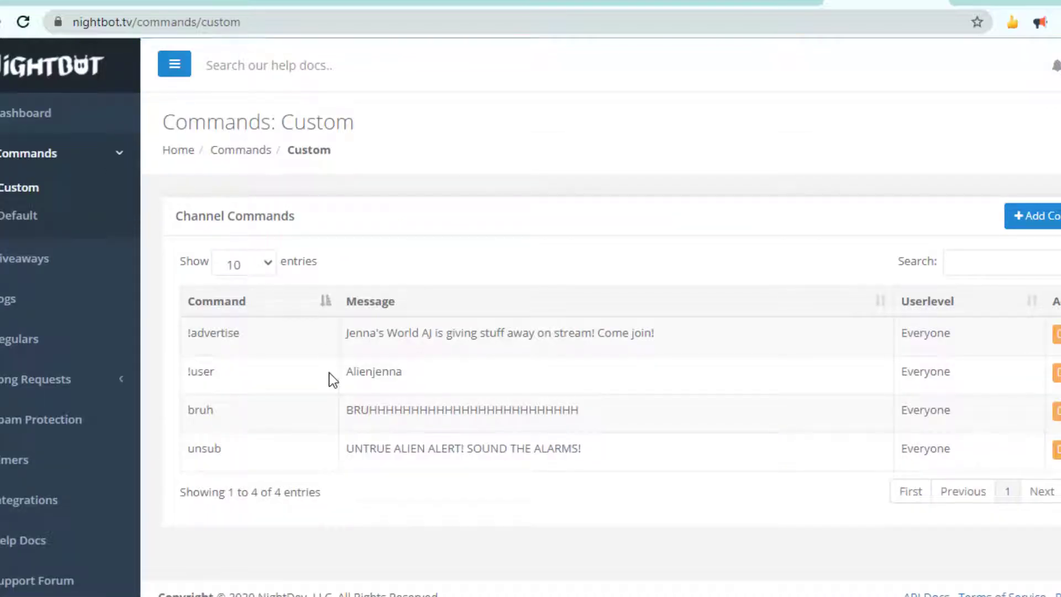
click(51, 221)
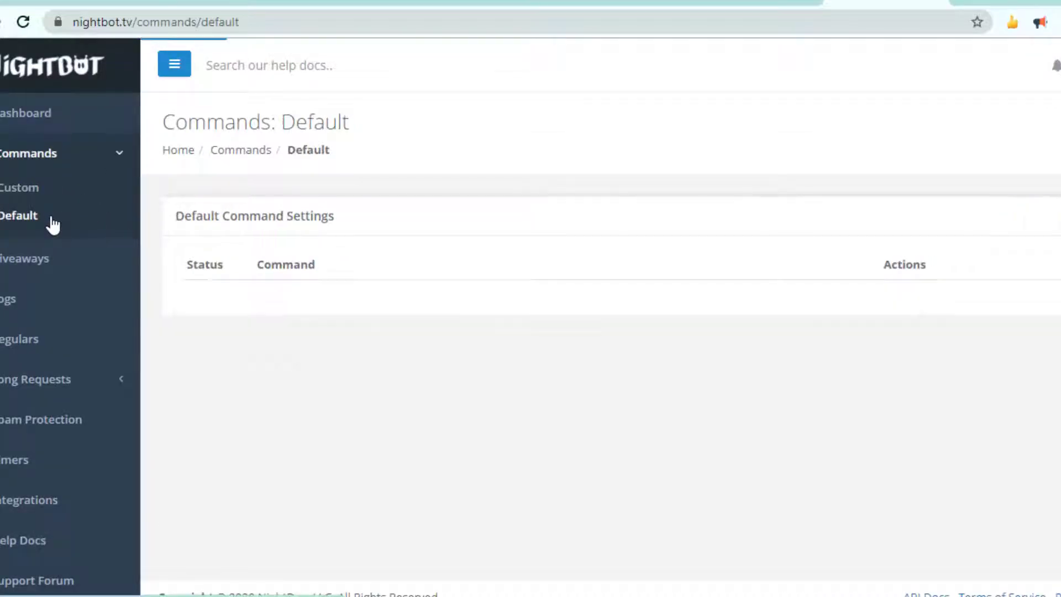
scroll(51, 224, down, 3)
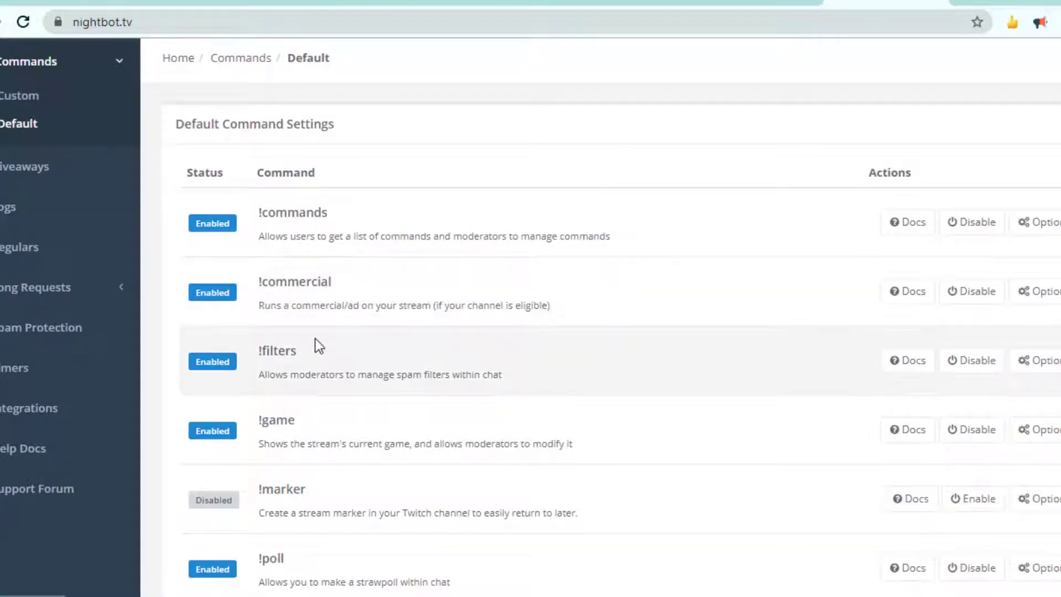
scroll(319, 345, down, 1)
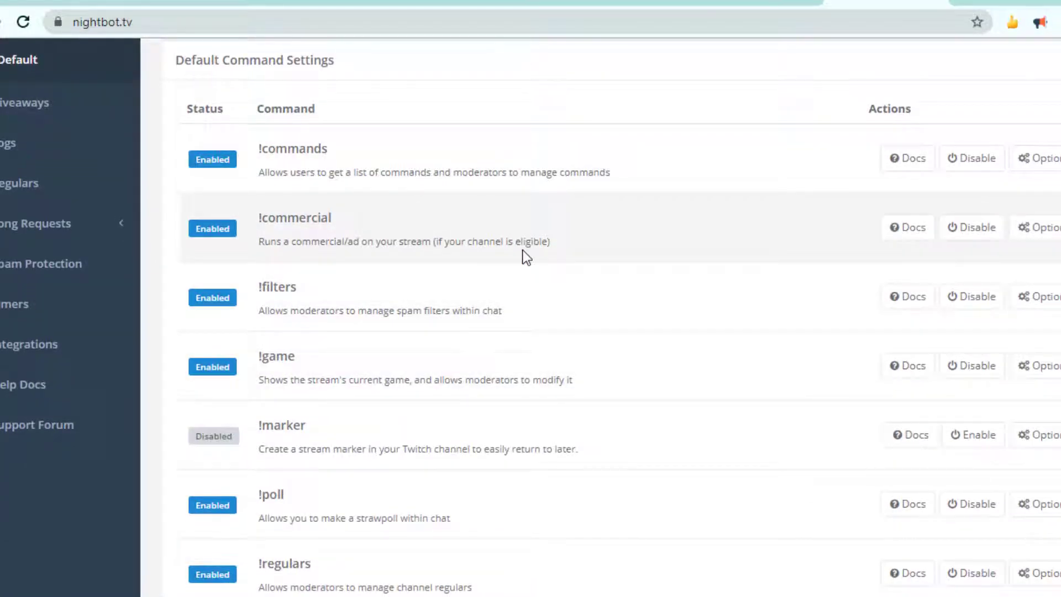
Step: Scroll through the default command list and open the Timers page
scroll(525, 257, down, 2)
scroll(525, 257, down, 5)
scroll(525, 257, up, 2)
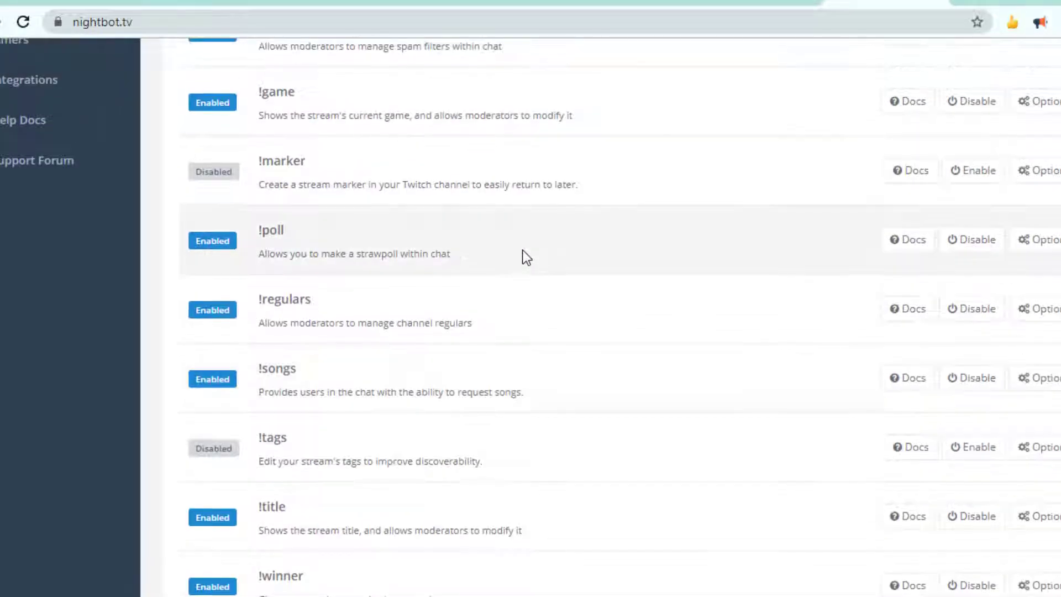
scroll(525, 257, up, 5)
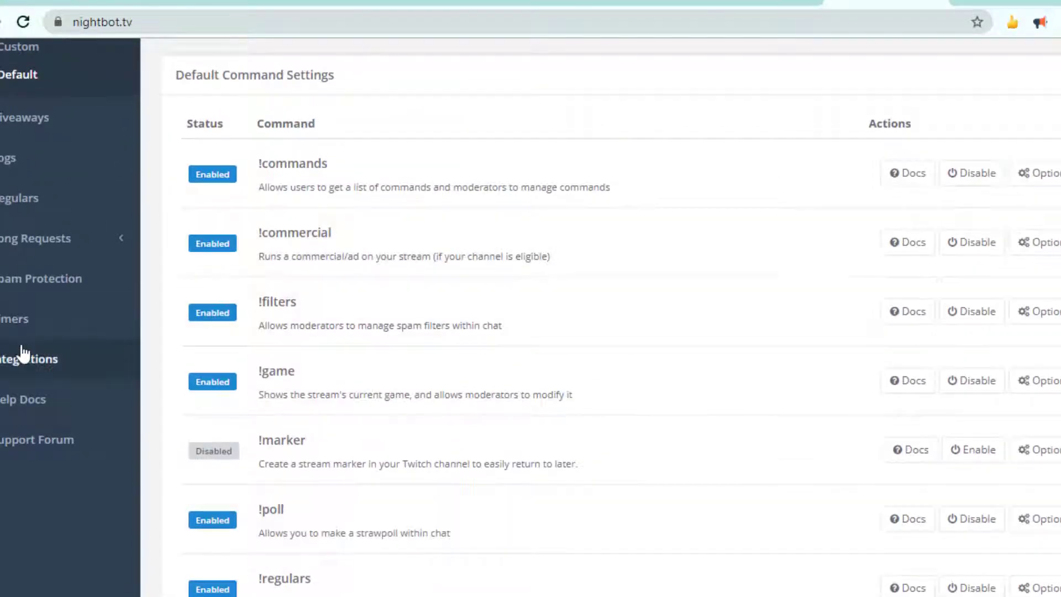
click(24, 381)
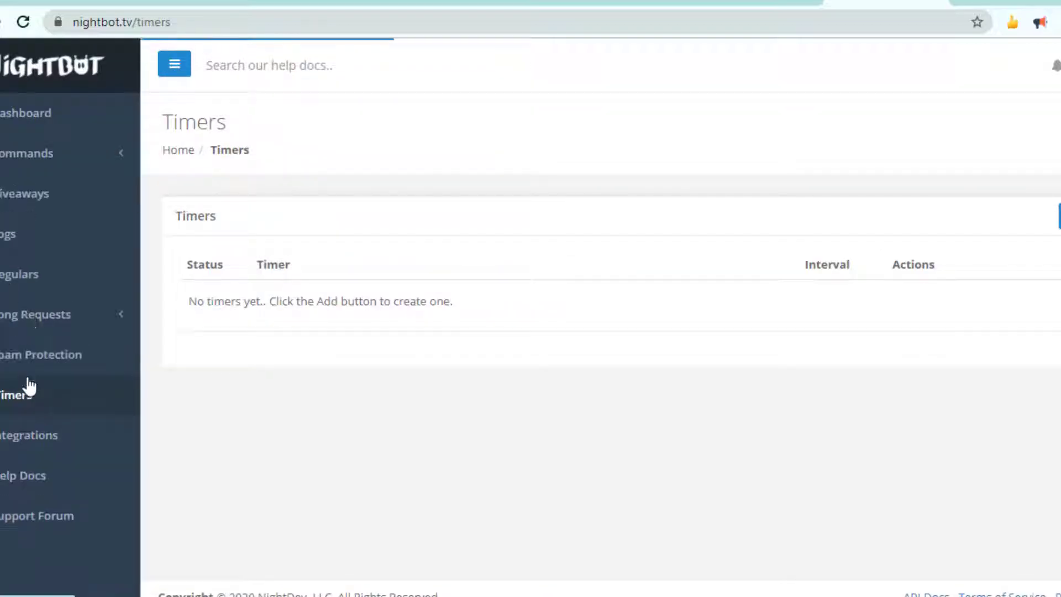
Step: Examine the existing timers, their messages and intervals
scroll(484, 420, down, 3)
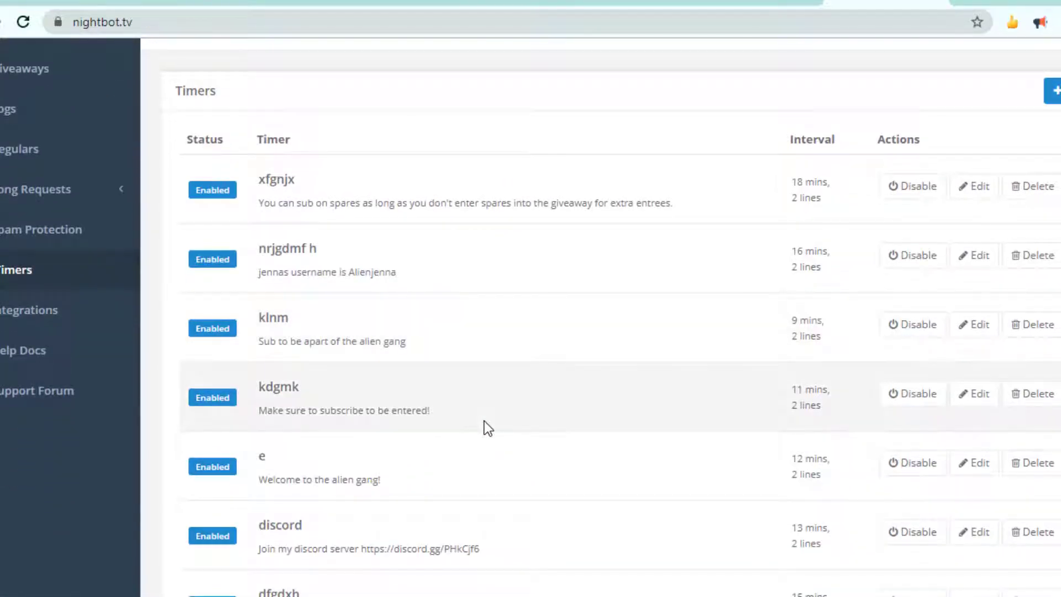
scroll(484, 420, down, 4)
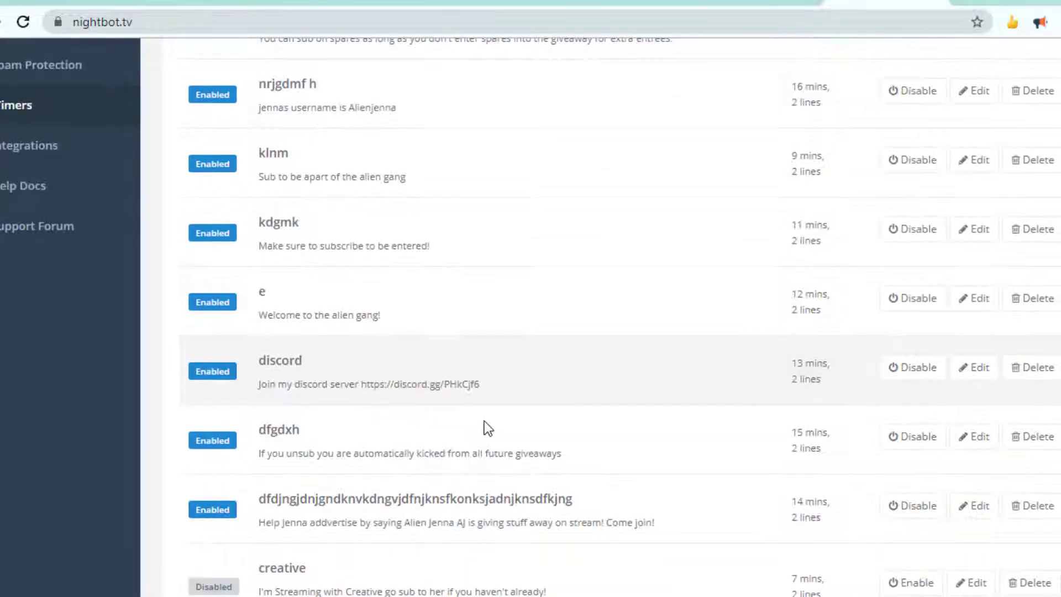
scroll(484, 420, down, 2)
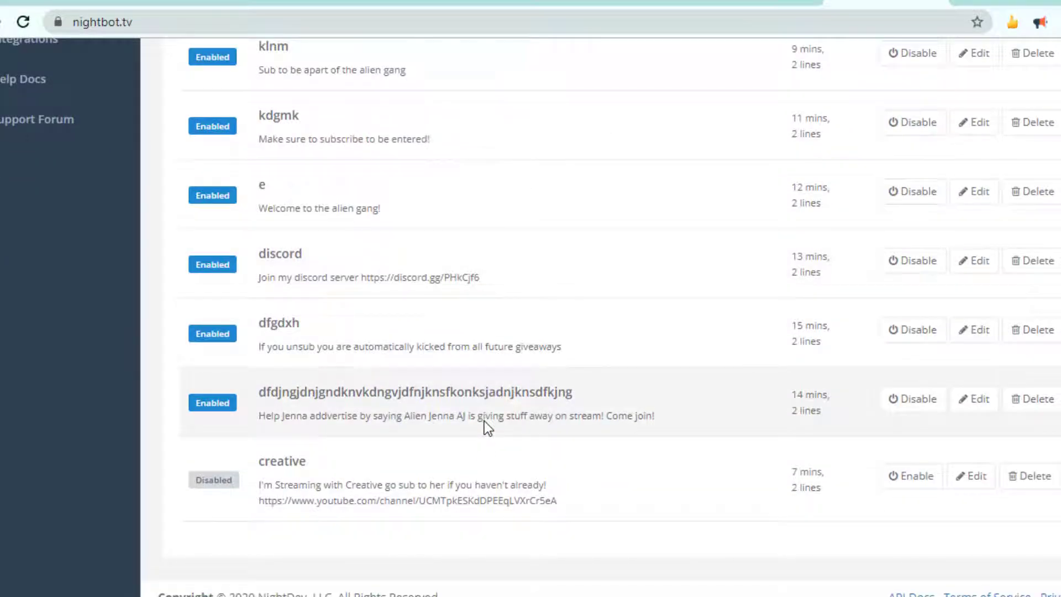
scroll(484, 420, up, 2)
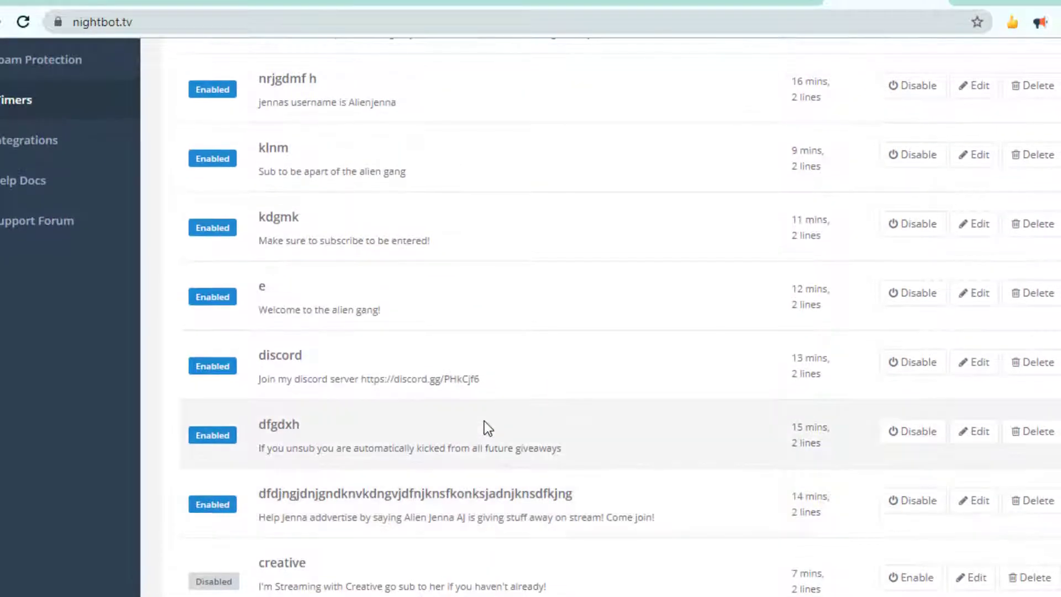
scroll(484, 420, up, 3)
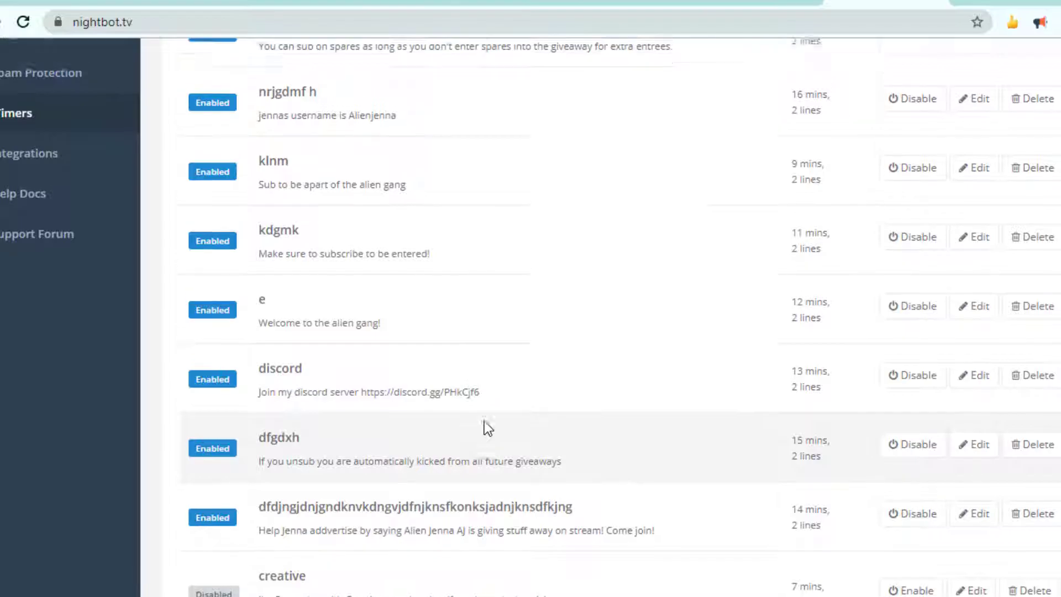
scroll(484, 420, down, 2)
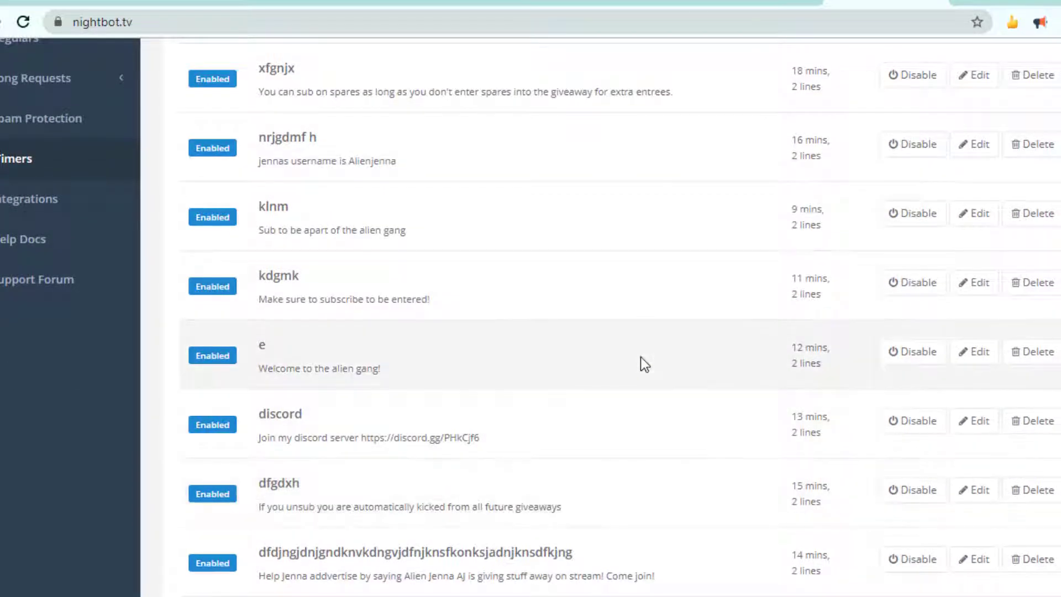
scroll(641, 357, up, 3)
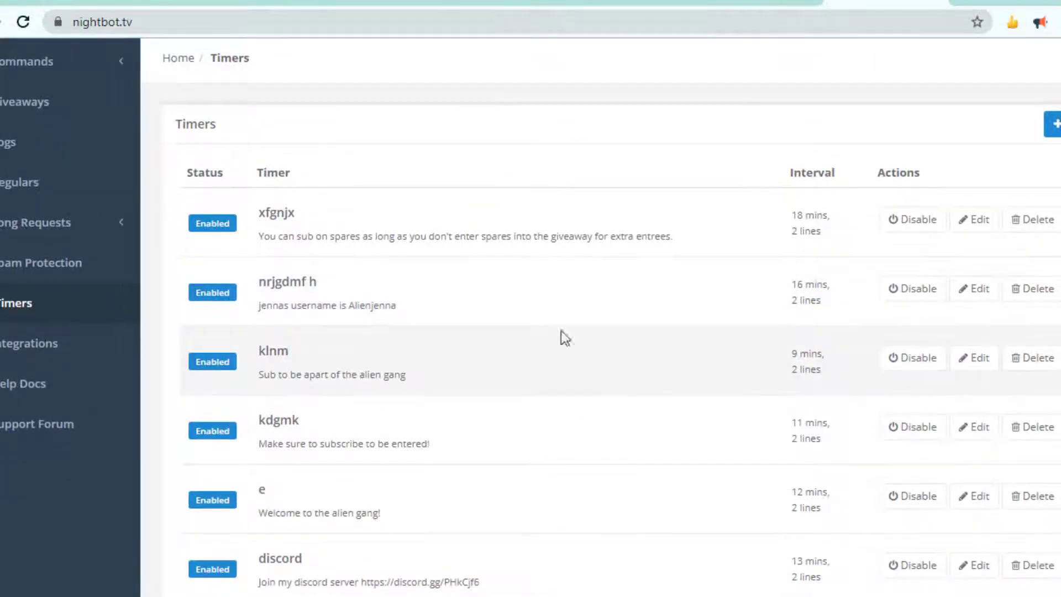
scroll(572, 332, down, 2)
scroll(572, 337, down, 4)
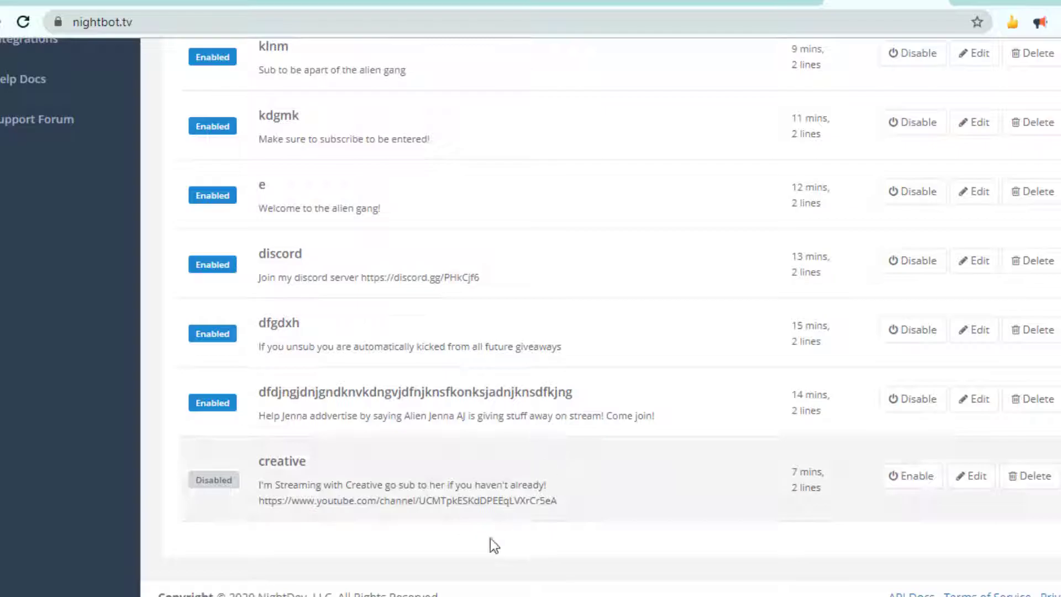
scroll(485, 237, up, 1)
drag(264, 487, 341, 496)
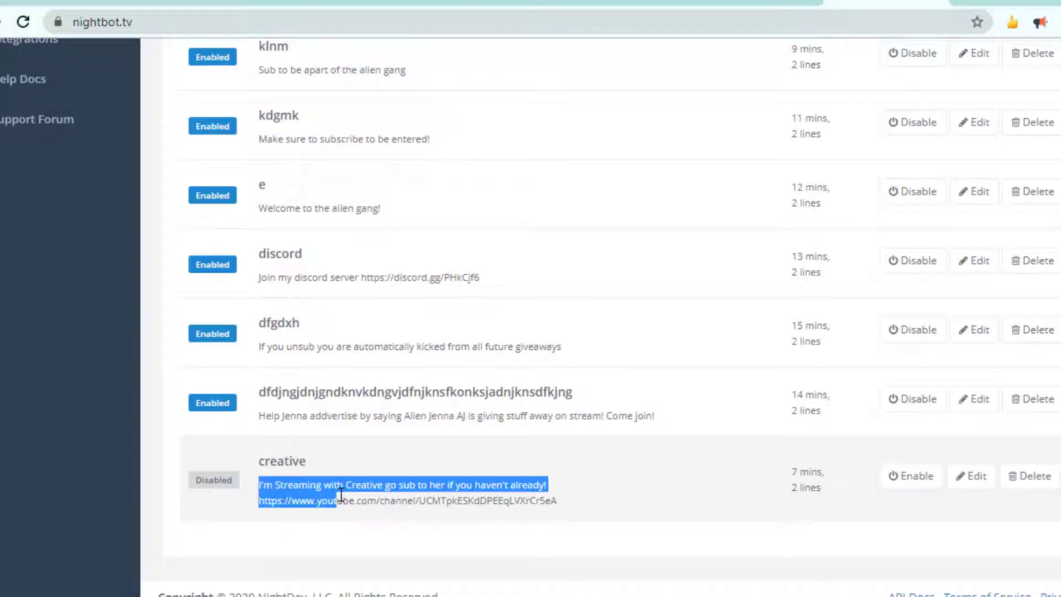
click(370, 423)
scroll(372, 409, up, 1)
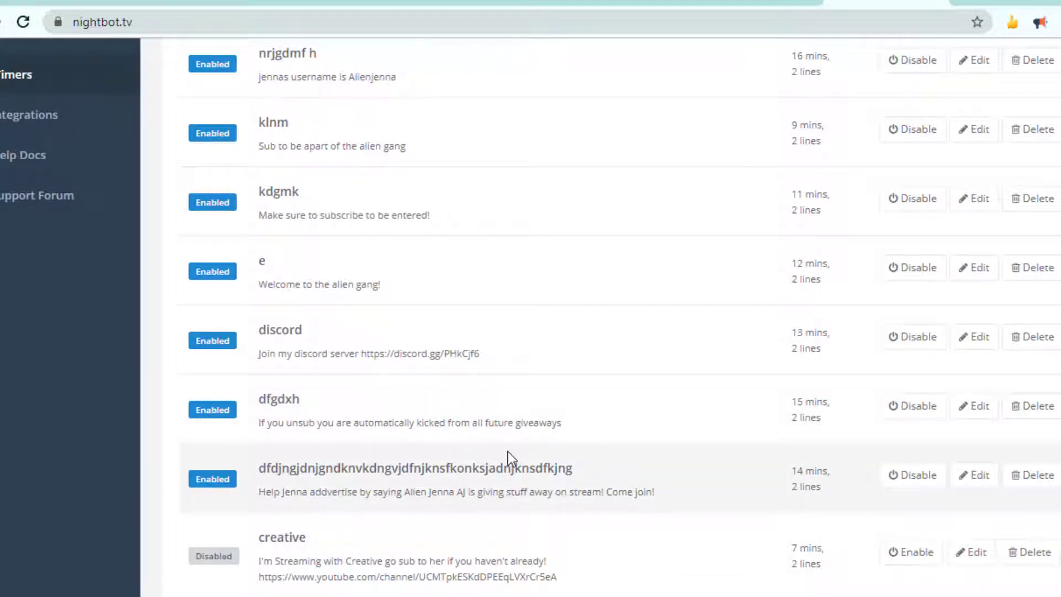
scroll(507, 451, up, 1)
scroll(508, 451, down, 2)
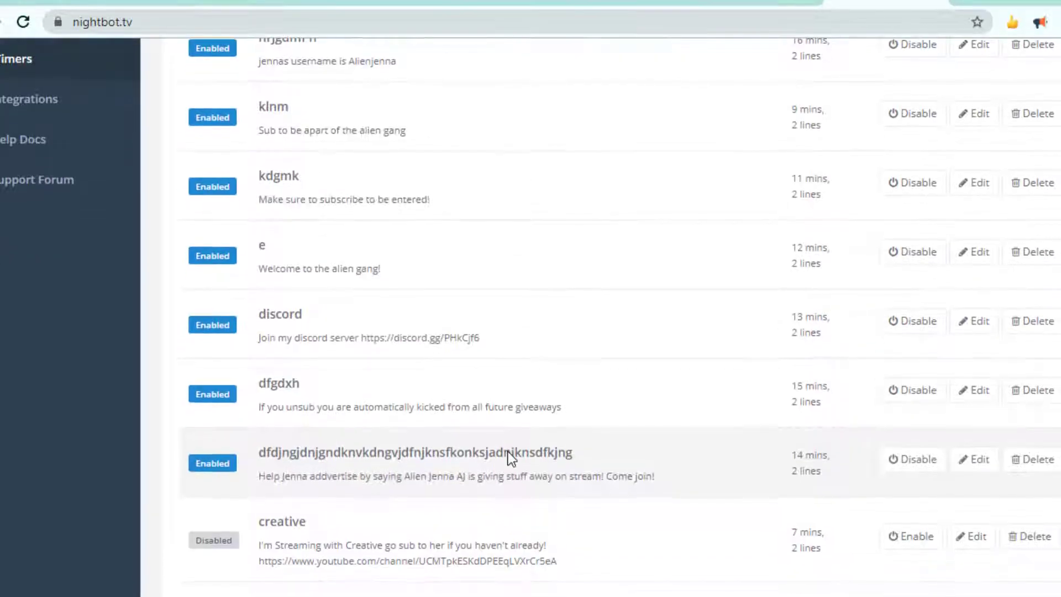
scroll(511, 457, up, 5)
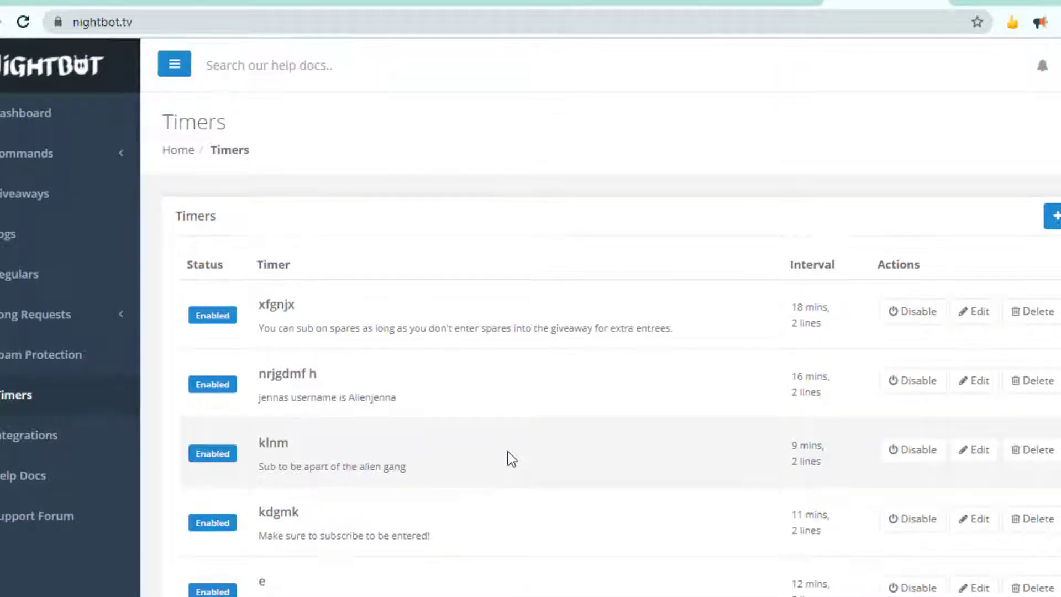
click(59, 117)
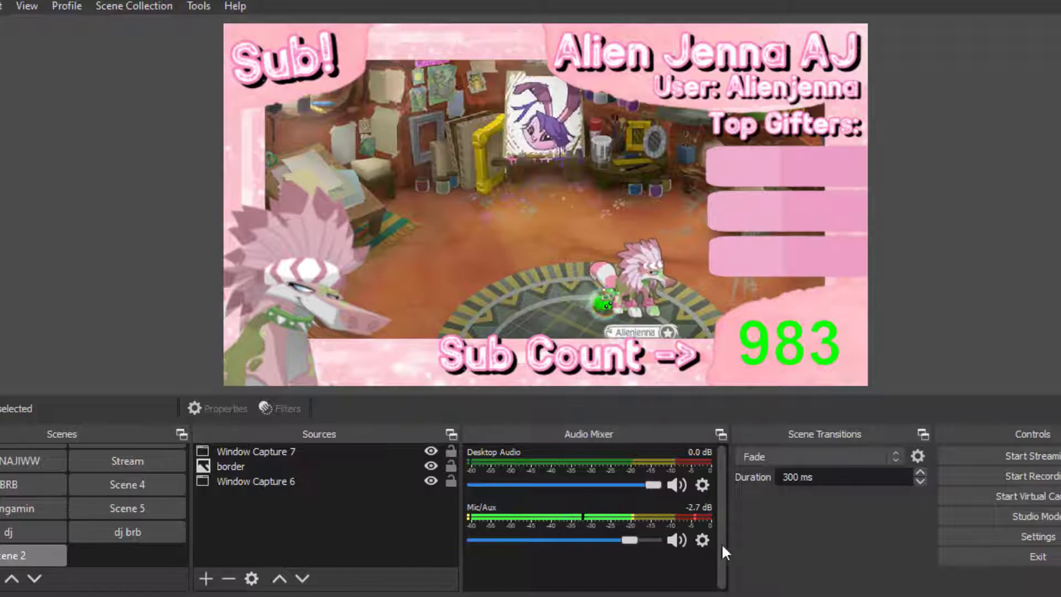
click(206, 578)
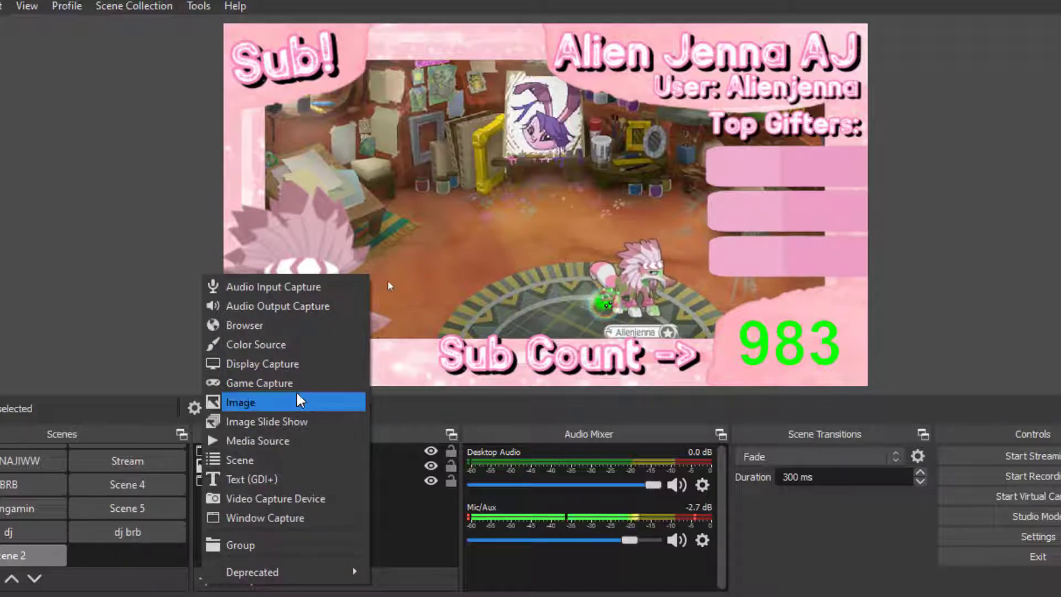
click(201, 573)
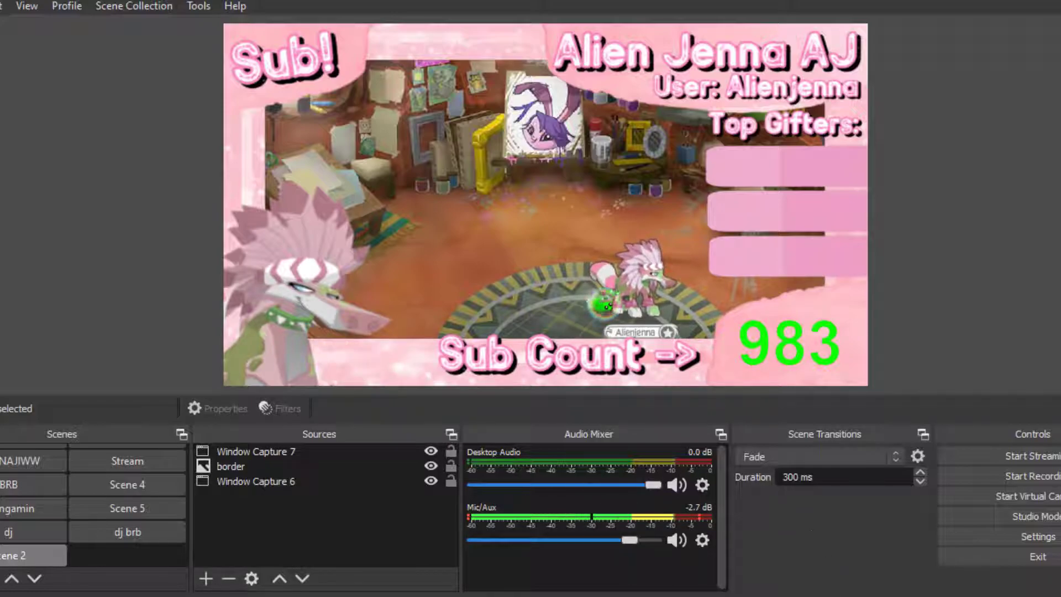
click(795, 596)
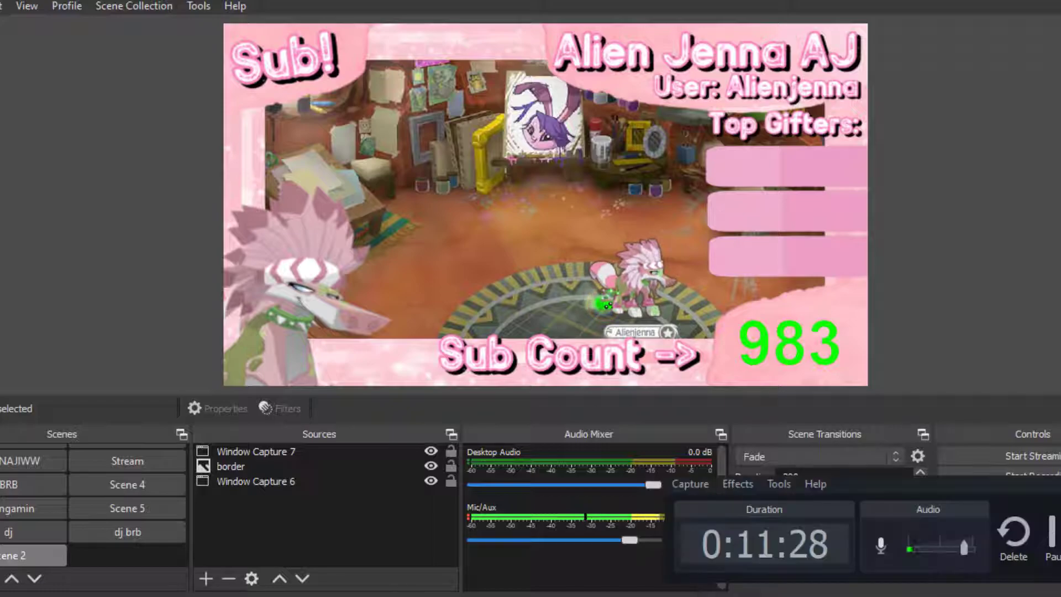